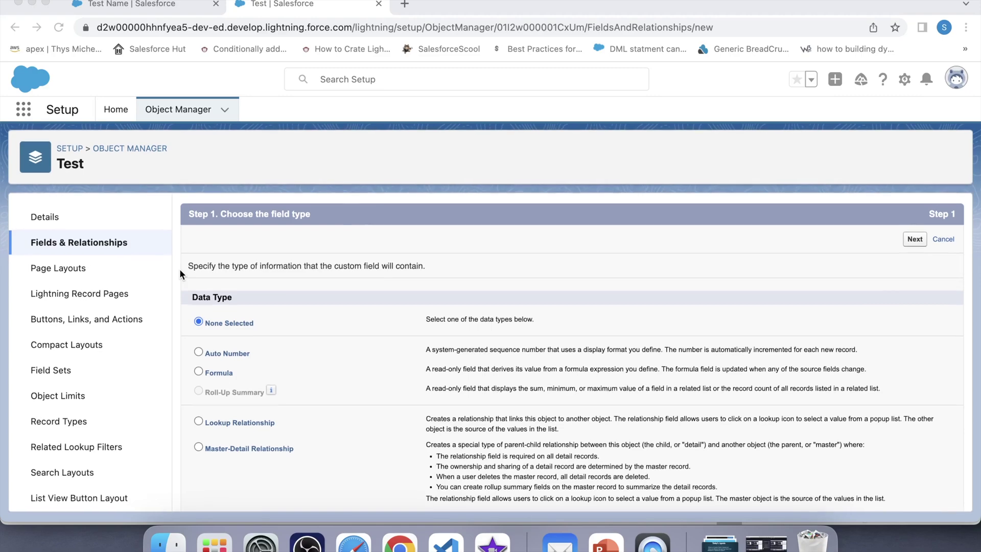
{"action": "scroll", "coordinate": [281, 381], "scroll_direction": "down", "scroll_amount": 2}
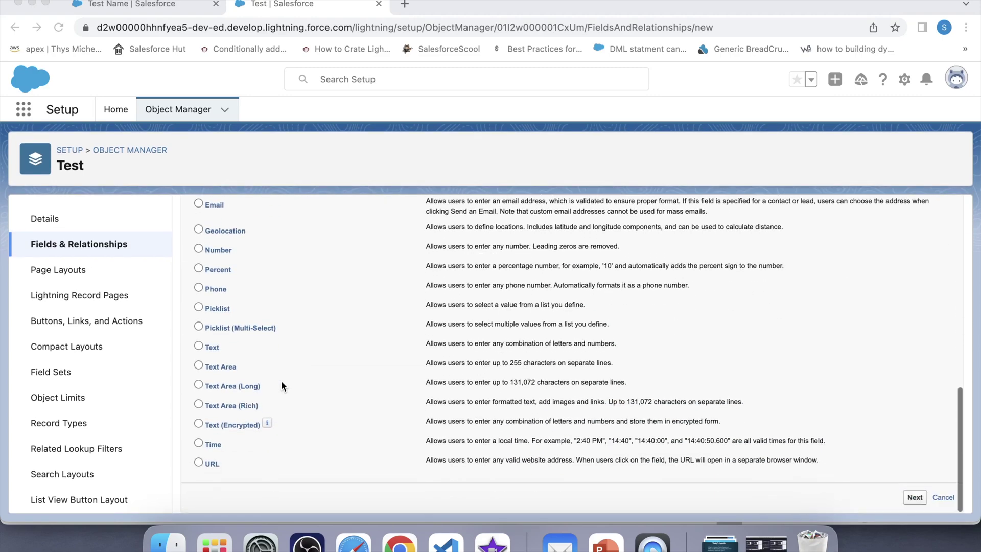
Step: Choose the Text Area (Long) field type and label it Test Area Long
{"action": "left_click", "coordinate": [199, 383]}
{"action": "left_click", "coordinate": [915, 497]}
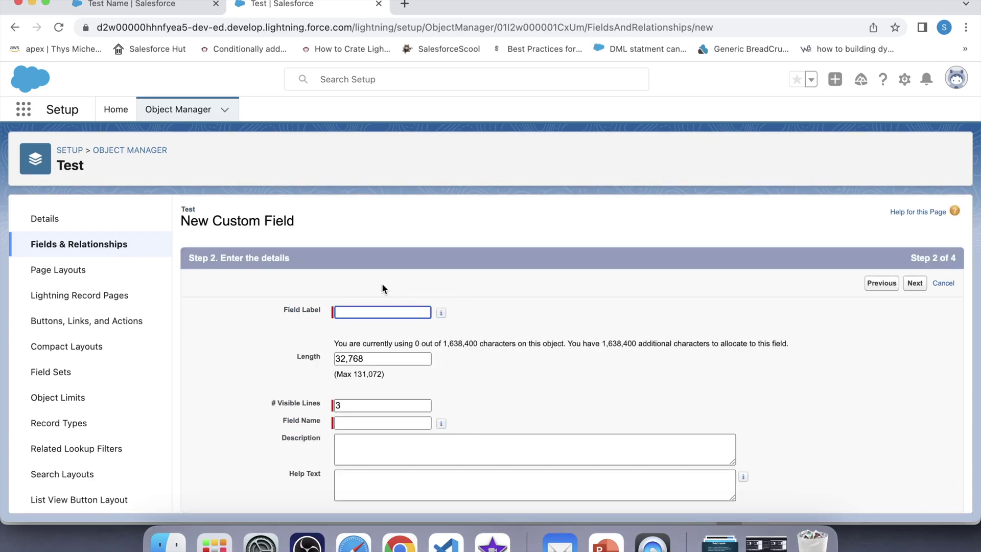
{"action": "type", "text": "Test"}
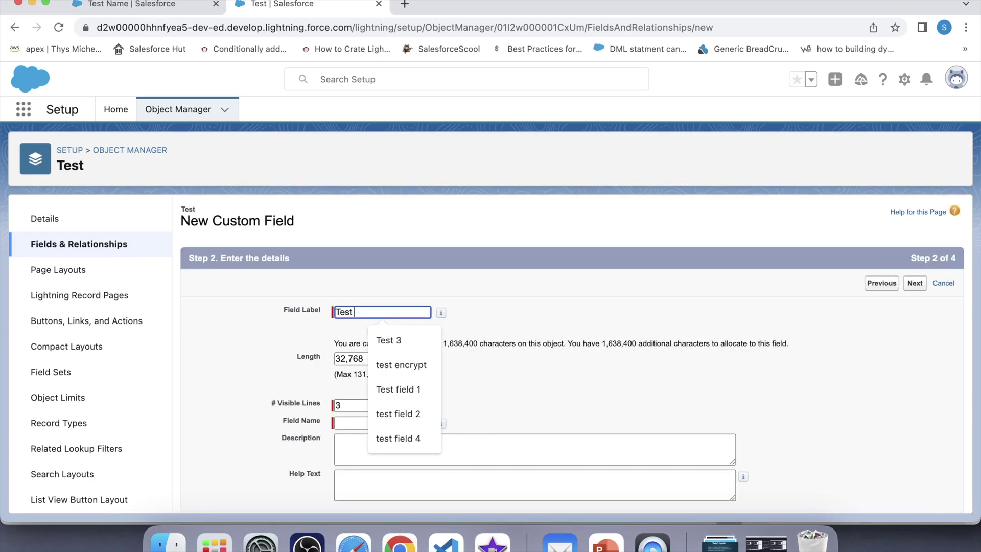
{"action": "type", "text": " Area Long"}
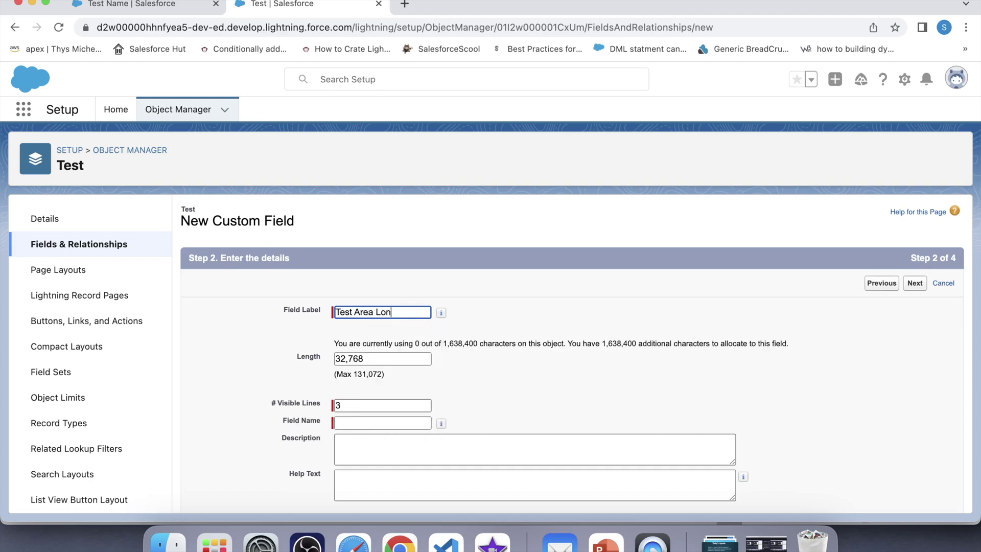
{"action": "left_click", "coordinate": [375, 363]}
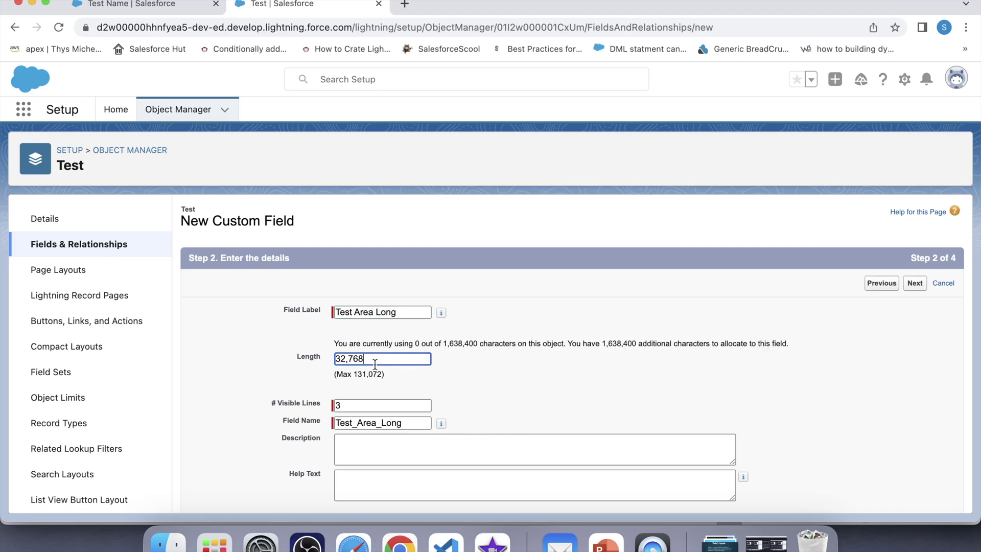
Step: Enter length 255 and 3 visible lines, then submit the field details
{"action": "key", "text": "BackSpace"}
{"action": "key", "text": "BackSpace"}
{"action": "key", "text": "BackSpace"}
{"action": "key", "text": "BackSpace"}
{"action": "key", "text": "BackSpace"}
{"action": "key", "text": "BackSpace"}
{"action": "type", "text": "255"}
{"action": "scroll", "coordinate": [400, 378], "scroll_direction": "down", "scroll_amount": 5}
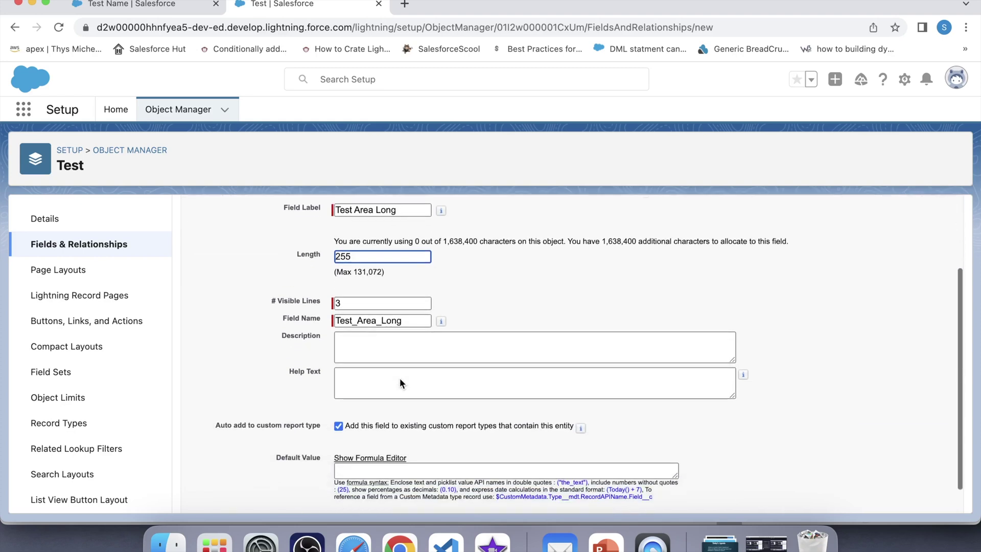
{"action": "left_click", "coordinate": [355, 268]}
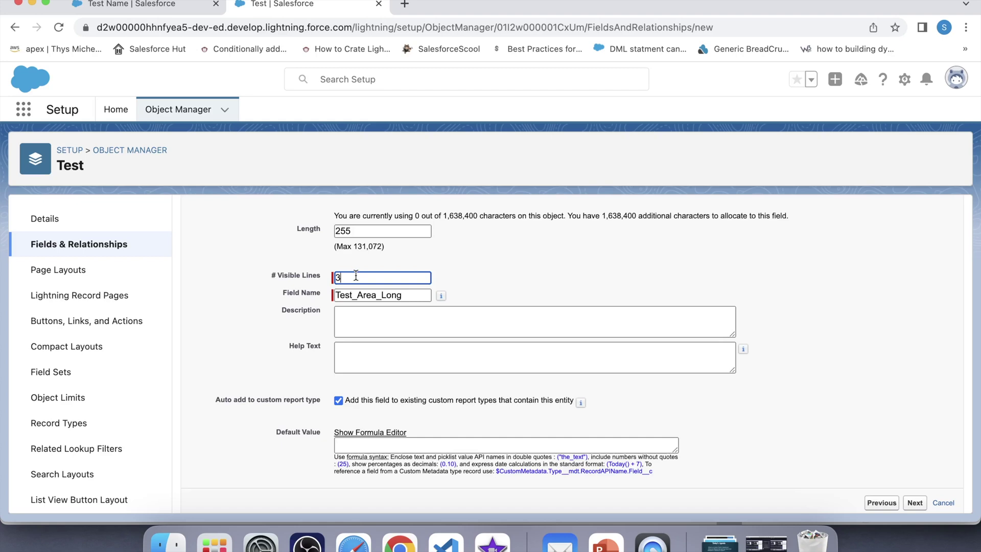
{"action": "scroll", "coordinate": [390, 322], "scroll_direction": "down", "scroll_amount": 1}
{"action": "left_click", "coordinate": [914, 498]}
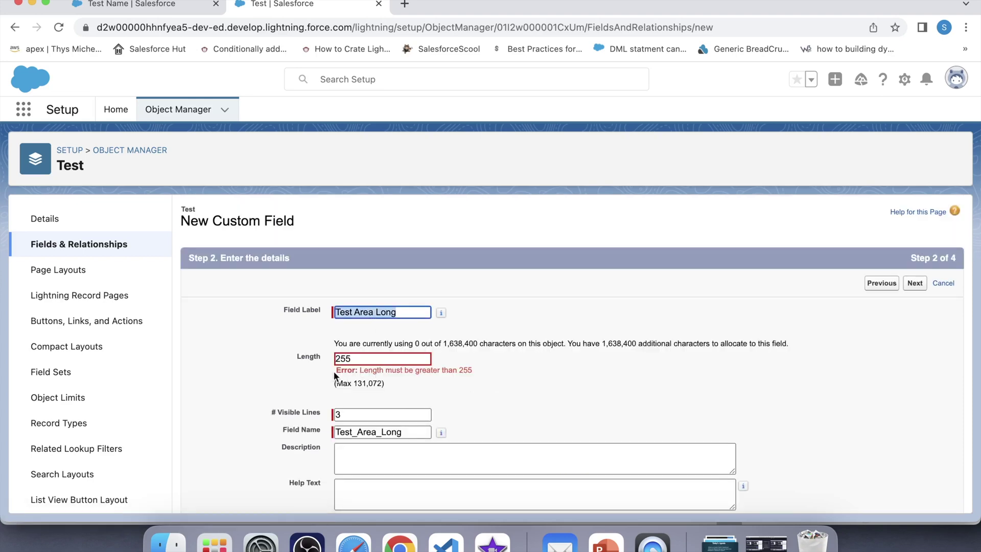
Step: Correct the length to 256, resubmit, and make the field visible to all profiles
{"action": "left_click", "coordinate": [382, 360]}
{"action": "key", "text": "BackSpace"}
{"action": "type", "text": "6"}
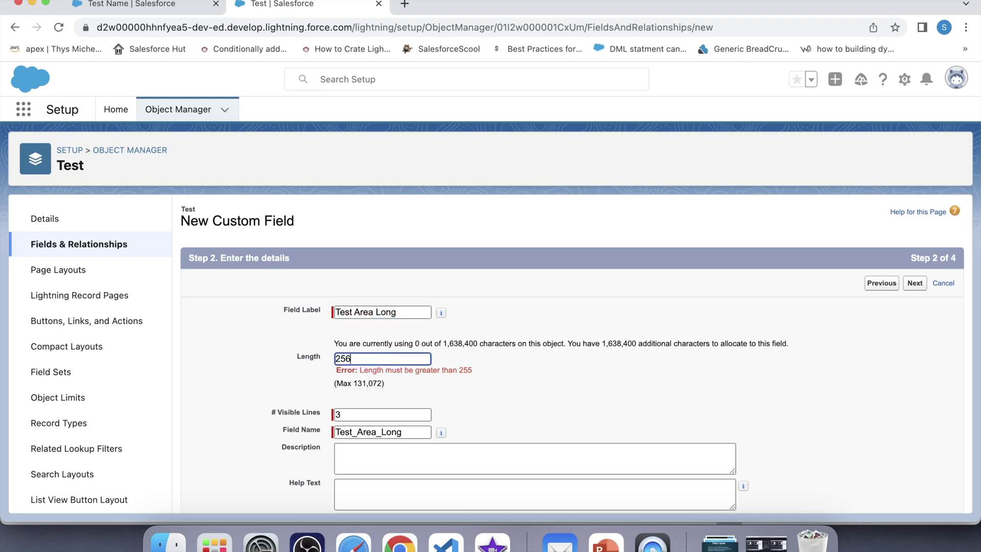
{"action": "scroll", "coordinate": [382, 359], "scroll_direction": "down", "scroll_amount": 3}
{"action": "left_click", "coordinate": [915, 498]}
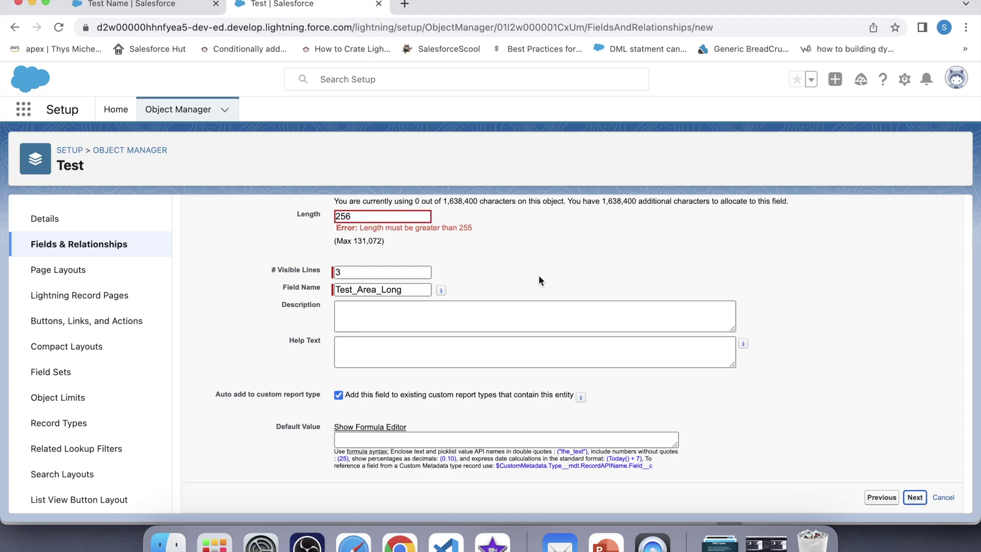
{"action": "left_click", "coordinate": [684, 400]}
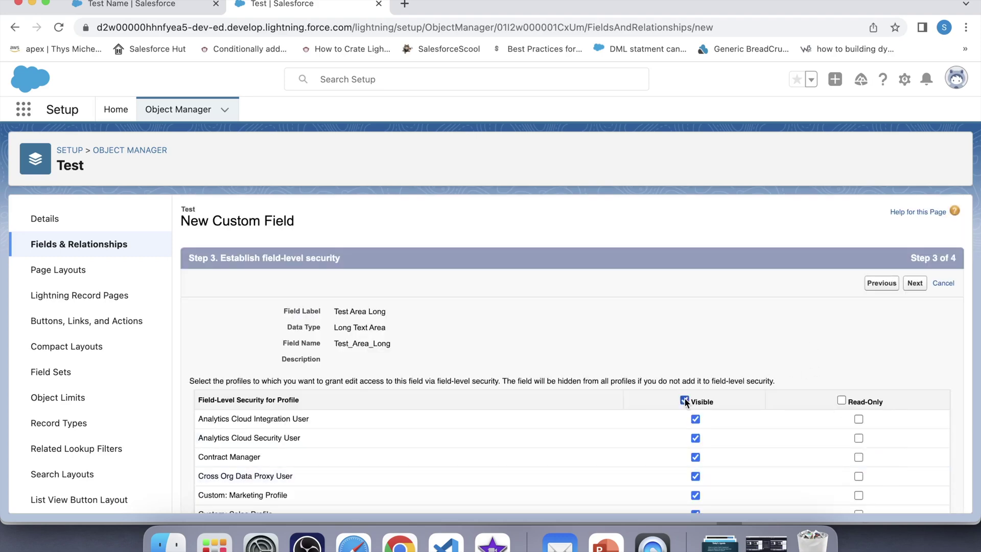
{"action": "left_click", "coordinate": [909, 287]}
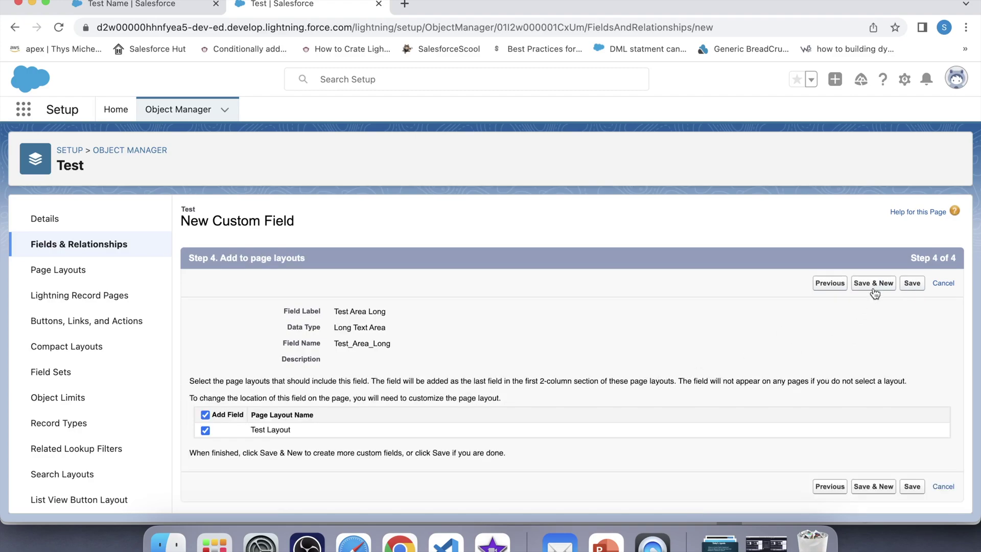
Step: Save Test Area Long and start a Rich Text Area field labelled Text Area Rich
{"action": "left_click", "coordinate": [873, 286]}
{"action": "scroll", "coordinate": [559, 396], "scroll_direction": "down", "scroll_amount": 10}
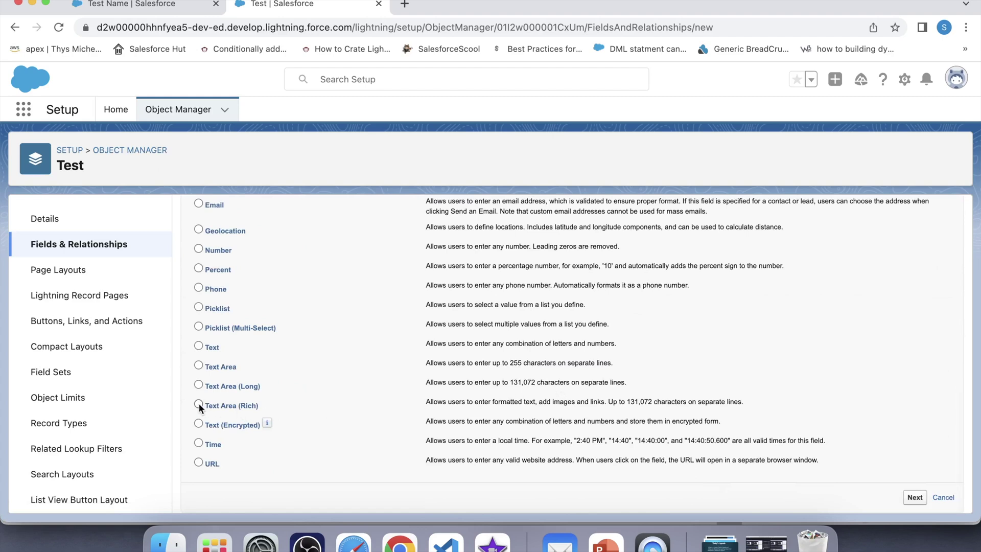
{"action": "left_click", "coordinate": [914, 497]}
{"action": "type", "text": "Text"}
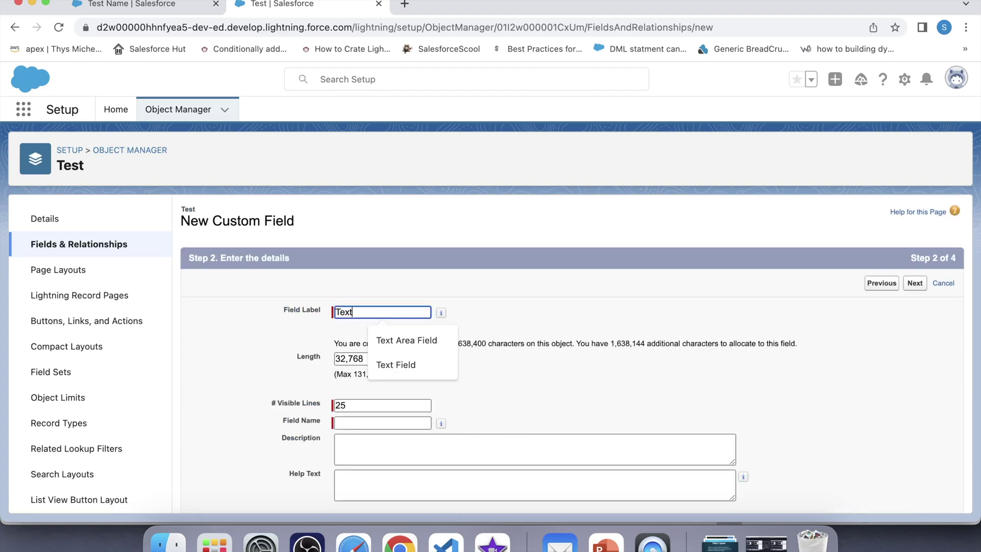
{"action": "type", "text": " Area Rich"}
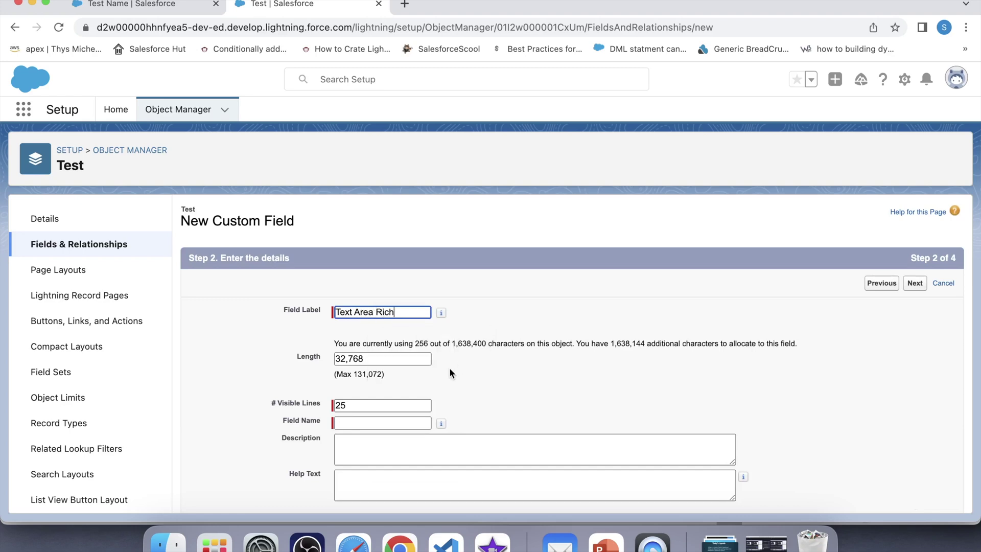
{"action": "left_click", "coordinate": [366, 356]}
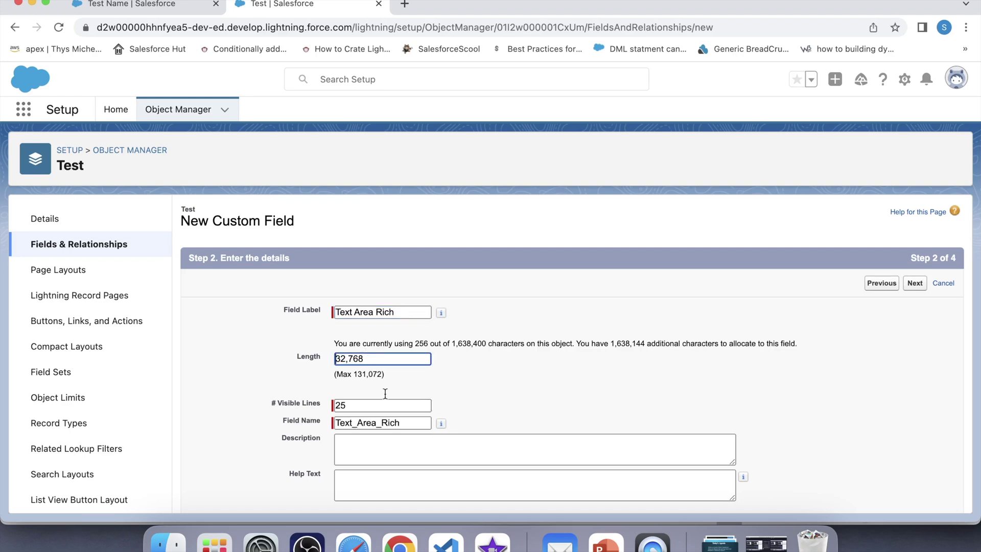
Step: Accept default field security and Test Layout placement, save the field, and show the Tests list
{"action": "scroll", "coordinate": [412, 453], "scroll_direction": "down", "scroll_amount": 3}
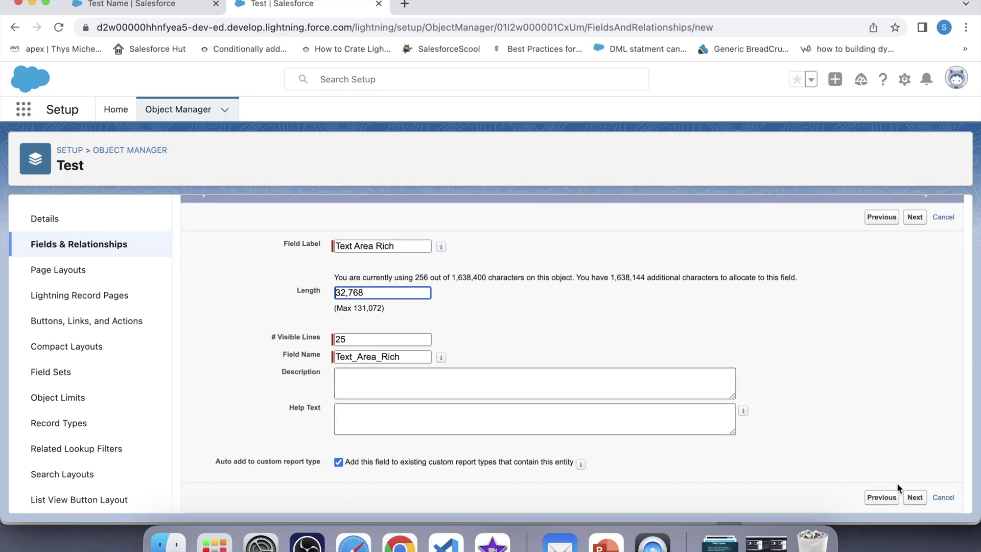
{"action": "left_click", "coordinate": [924, 498]}
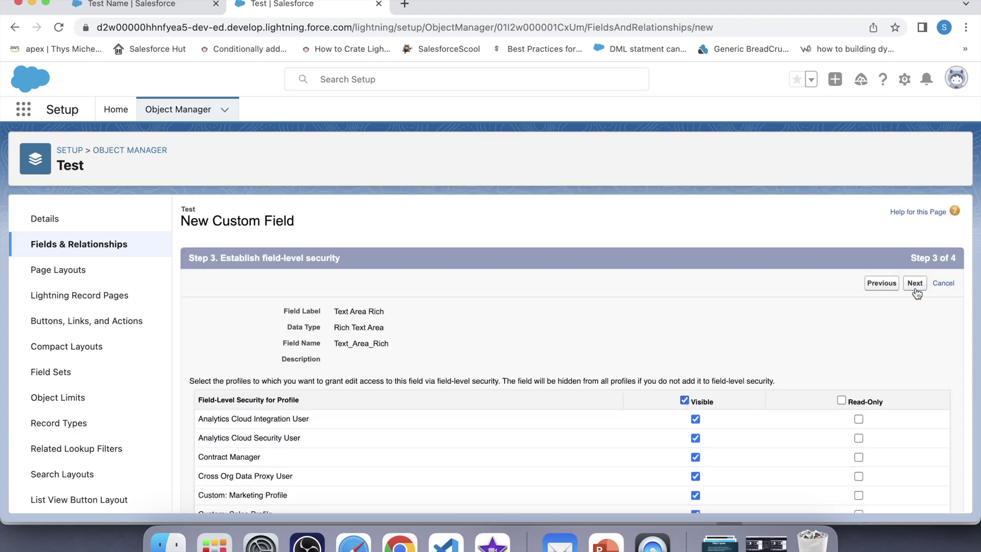
{"action": "left_click", "coordinate": [917, 293]}
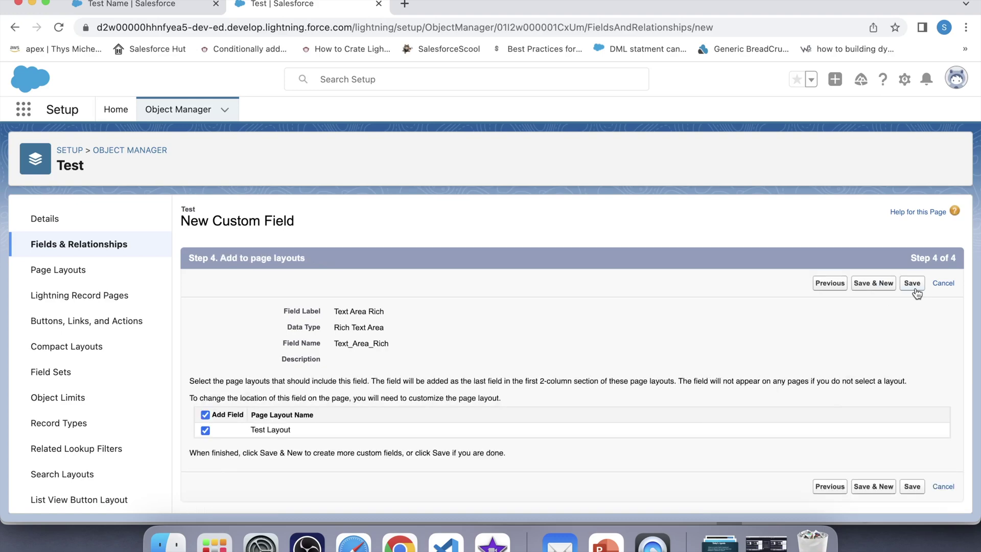
{"action": "left_click", "coordinate": [912, 283]}
{"action": "key", "text": "super+1"}
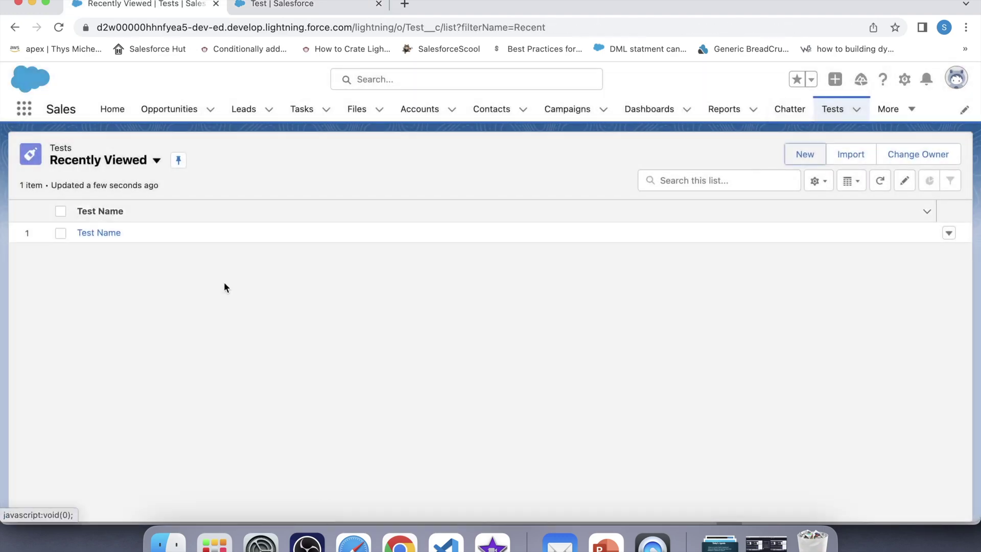
Step: Reload the Tests list and bring up the New Test form showing Test Area Long and Text Area Rich
{"action": "left_click", "coordinate": [59, 28]}
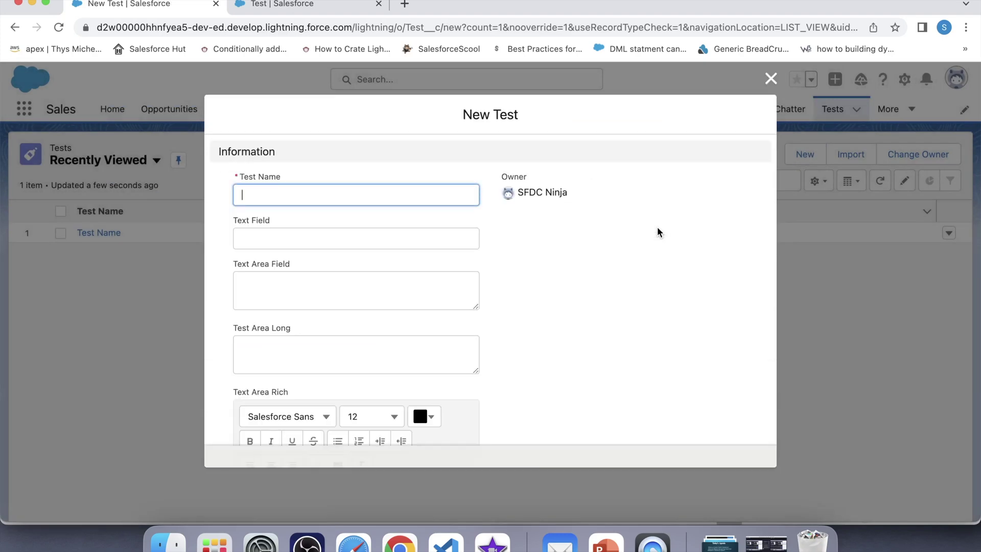
{"action": "scroll", "coordinate": [406, 324], "scroll_direction": "down", "scroll_amount": 3}
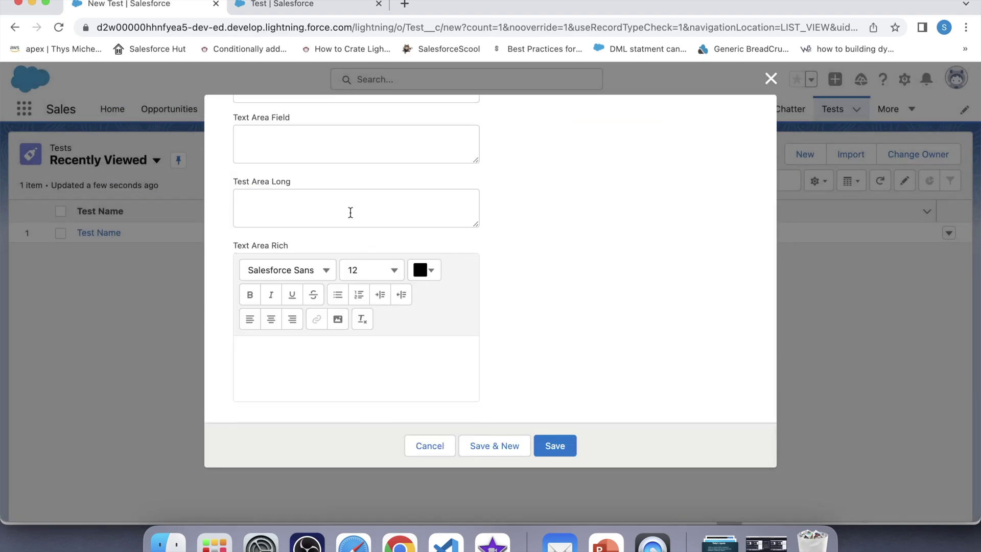
{"action": "left_click", "coordinate": [302, 211]}
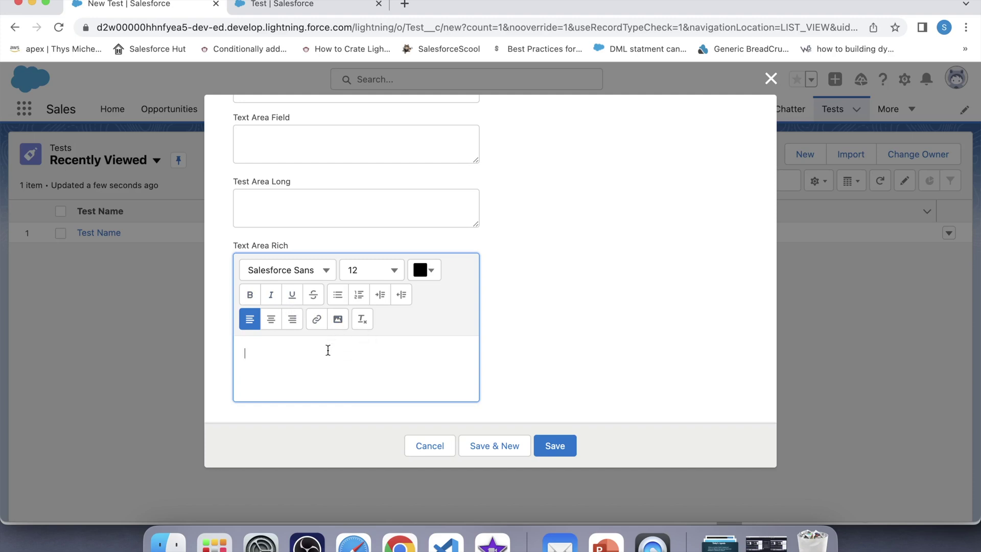
Step: Enter bold, italic, underlined 'Test Rich' and type 'Test Area Long' in Test Area Long
{"action": "type", "text": "Test Rich"}
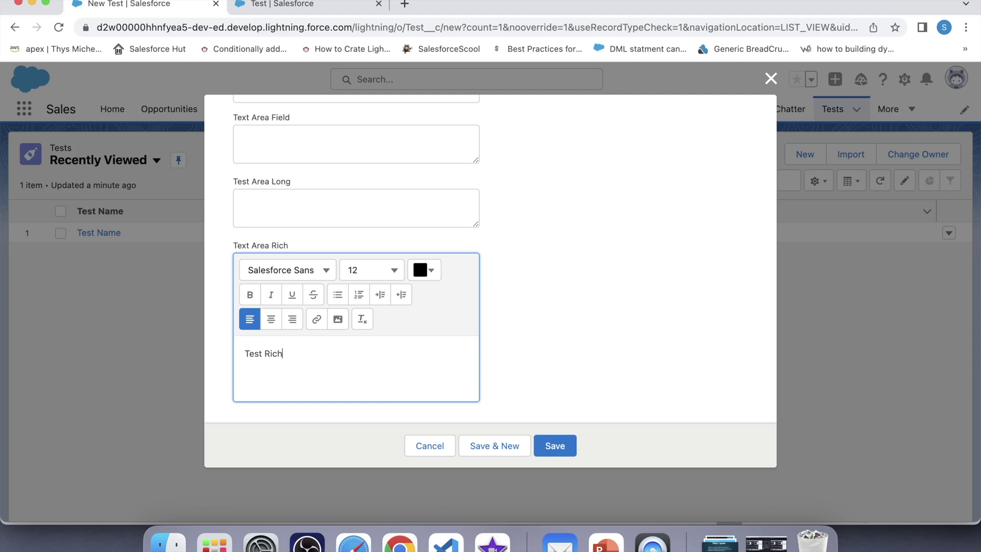
{"action": "key", "text": "super+a"}
{"action": "left_click", "coordinate": [250, 295]}
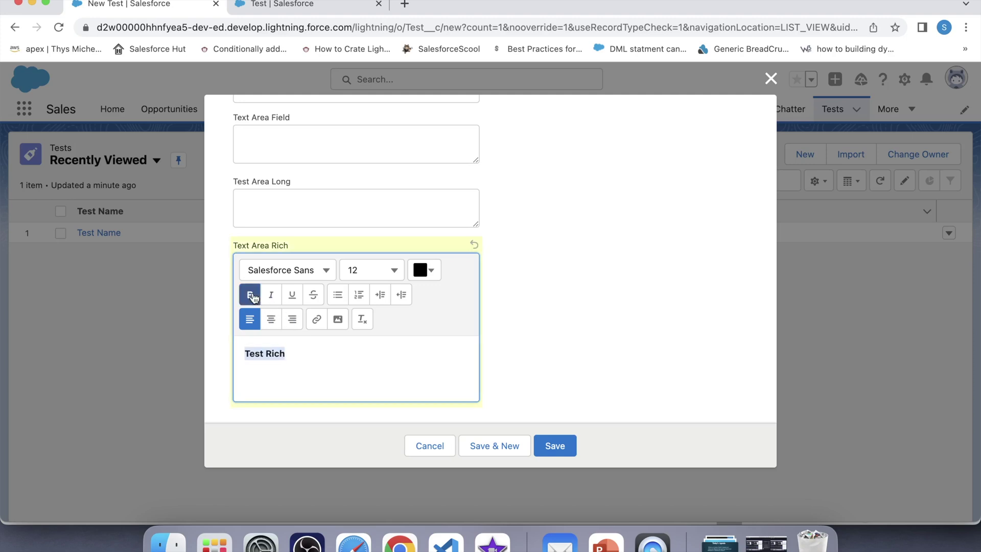
{"action": "left_click", "coordinate": [269, 299]}
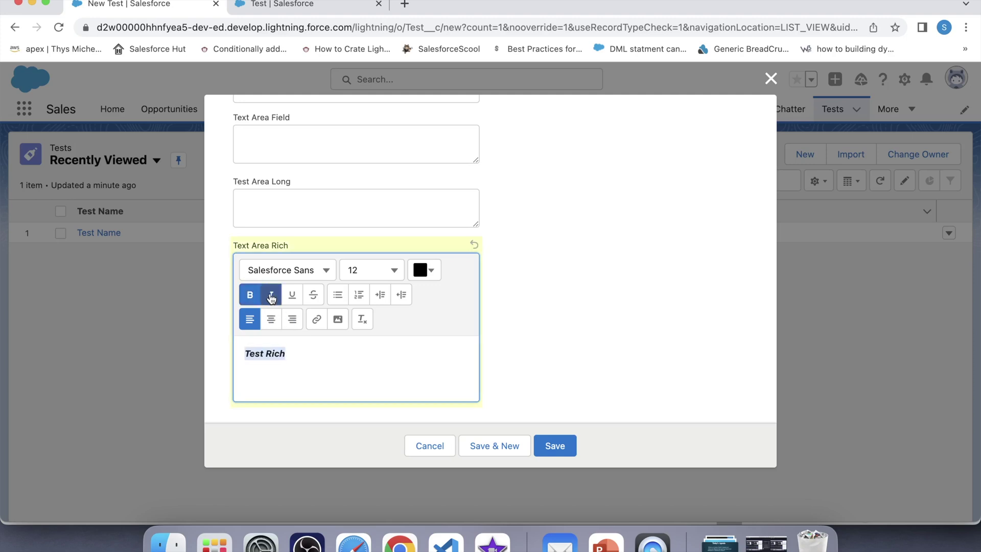
{"action": "left_click", "coordinate": [284, 301]}
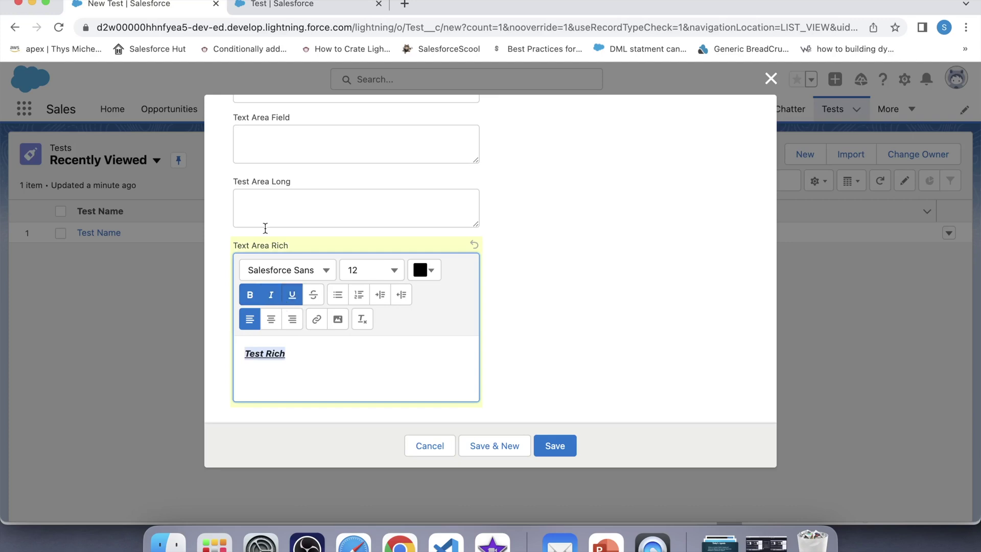
{"action": "left_click", "coordinate": [261, 204]}
{"action": "type", "text": "Test Area Long"}
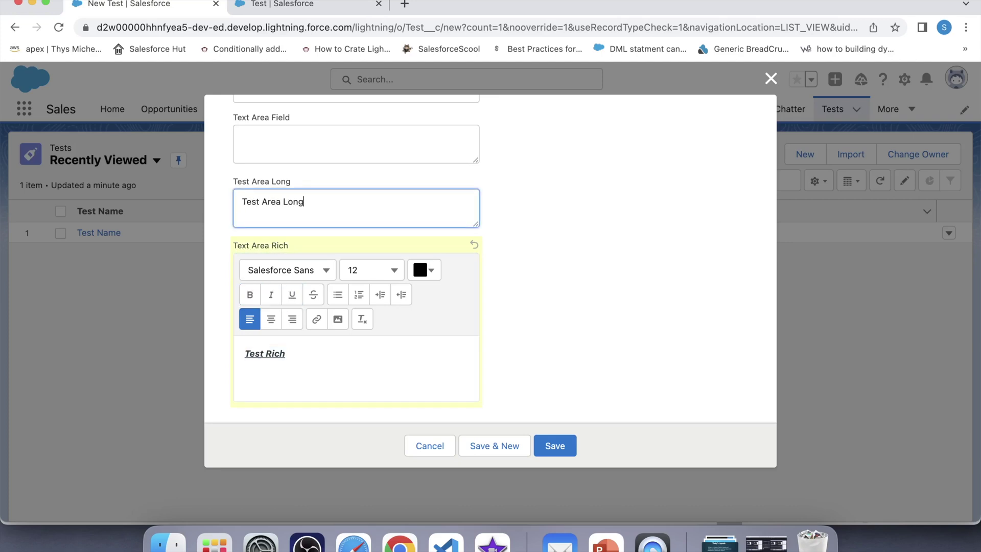
Step: Colour the Test Rich text red (#CA1919) and save the new Test record
{"action": "left_click", "coordinate": [340, 351]}
{"action": "triple_click", "coordinate": [340, 351]}
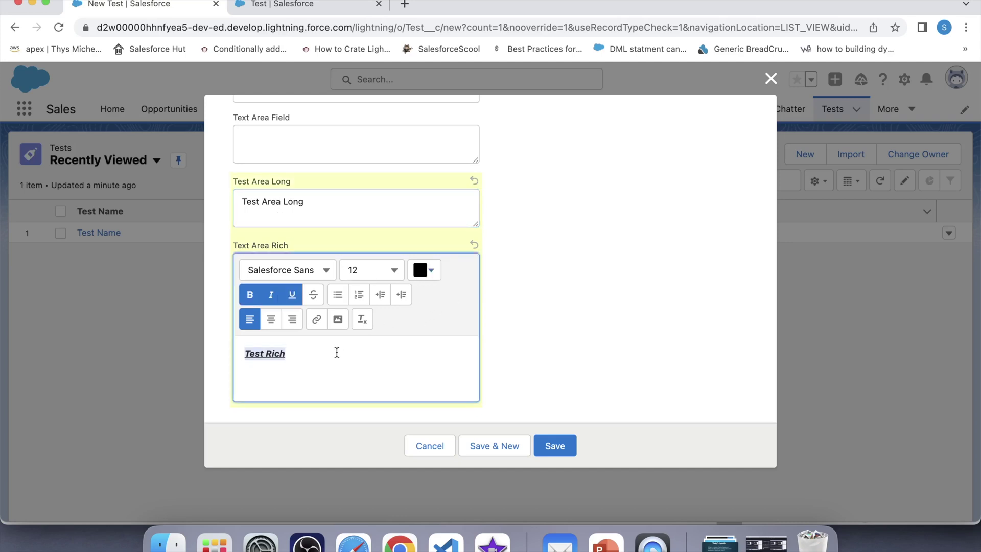
{"action": "left_click", "coordinate": [434, 275]}
{"action": "left_click", "coordinate": [533, 303]}
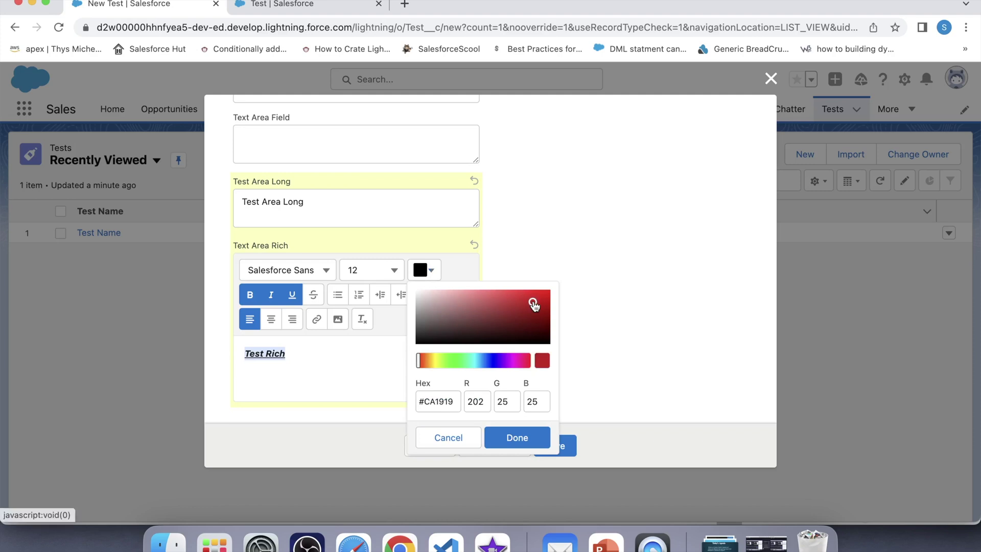
{"action": "left_click", "coordinate": [516, 433]}
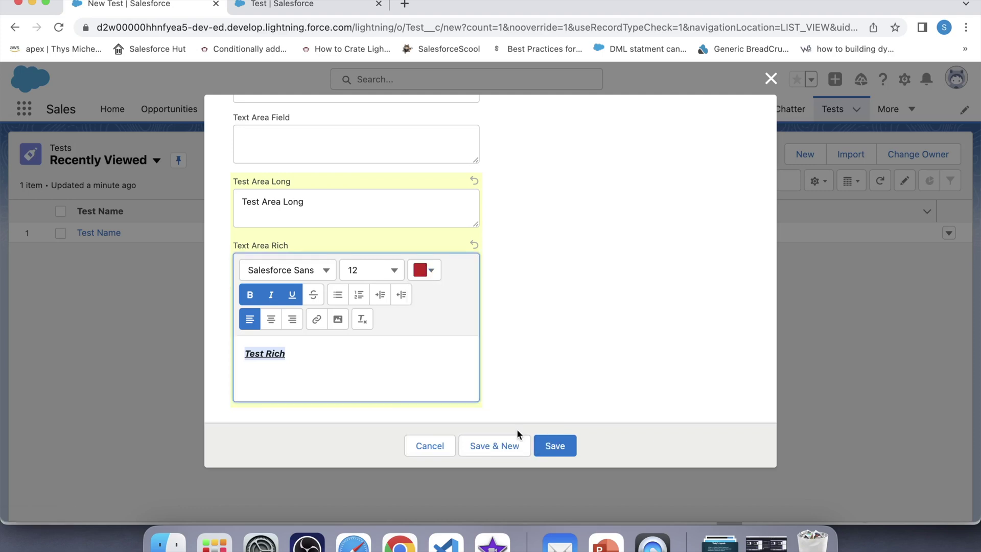
{"action": "left_click", "coordinate": [381, 356]}
{"action": "left_click", "coordinate": [557, 443]}
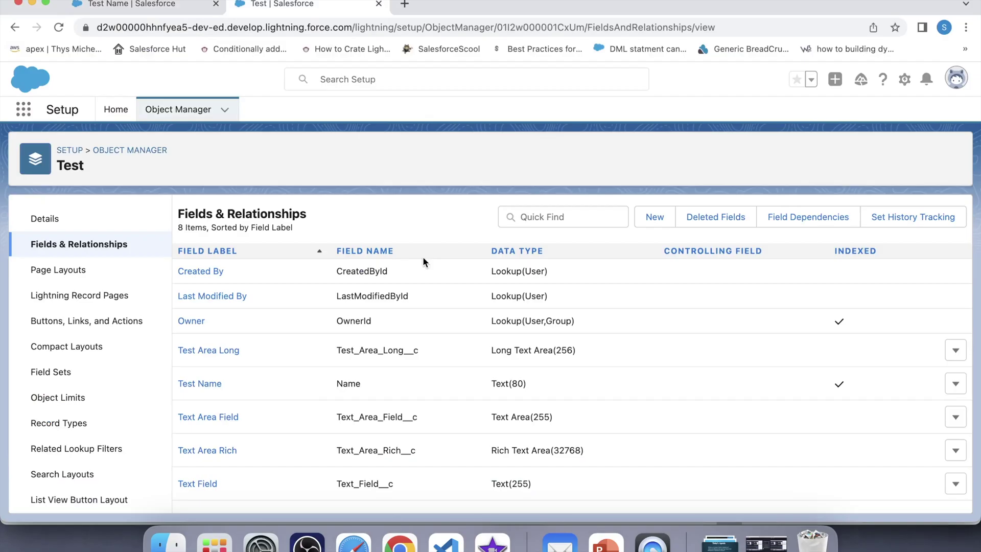
Step: Start a Text (Encrypted) field labelled Test Encrypted with length 150
{"action": "left_click", "coordinate": [653, 217]}
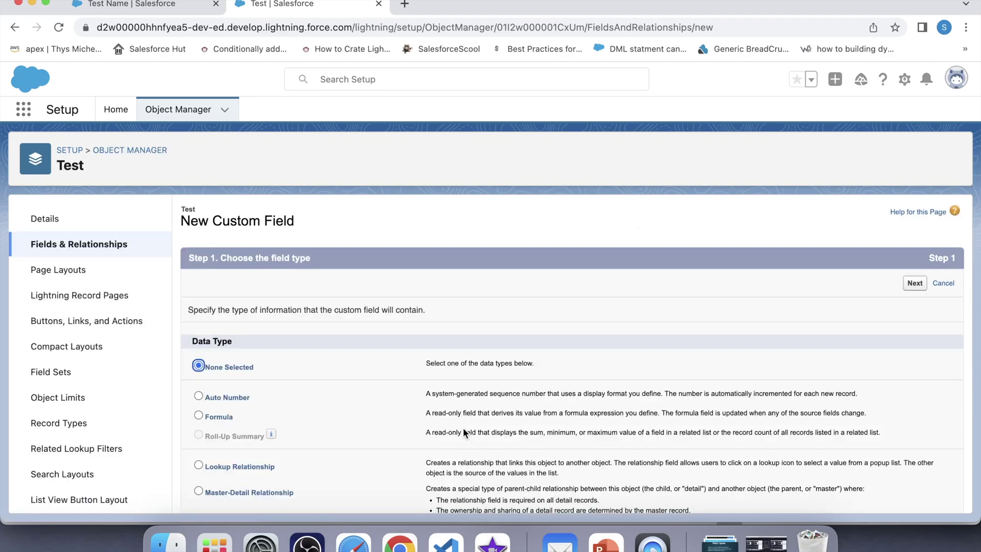
{"action": "scroll", "coordinate": [463, 427], "scroll_direction": "down", "scroll_amount": 10}
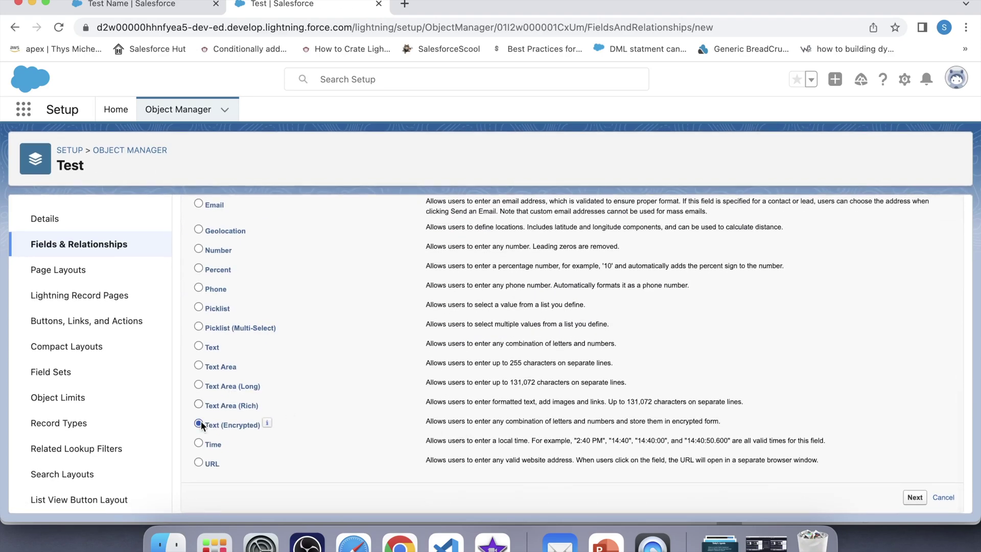
{"action": "left_click", "coordinate": [920, 502]}
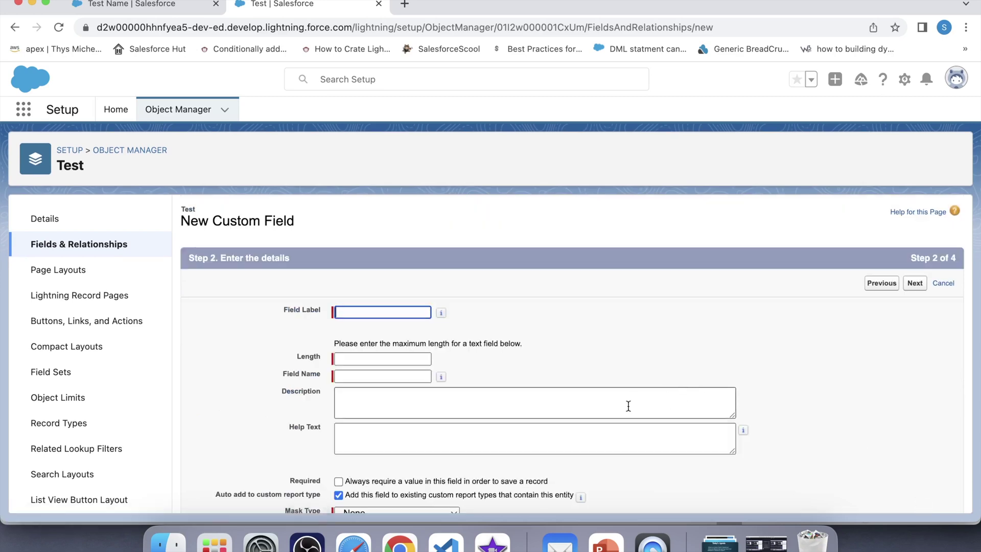
{"action": "type", "text": "Test "}
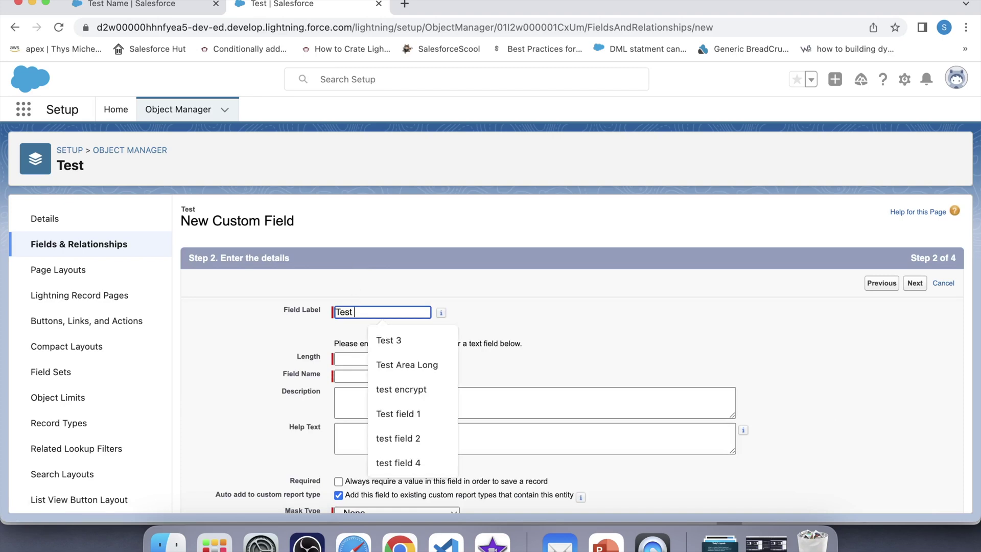
{"action": "type", "text": "Encrypted"}
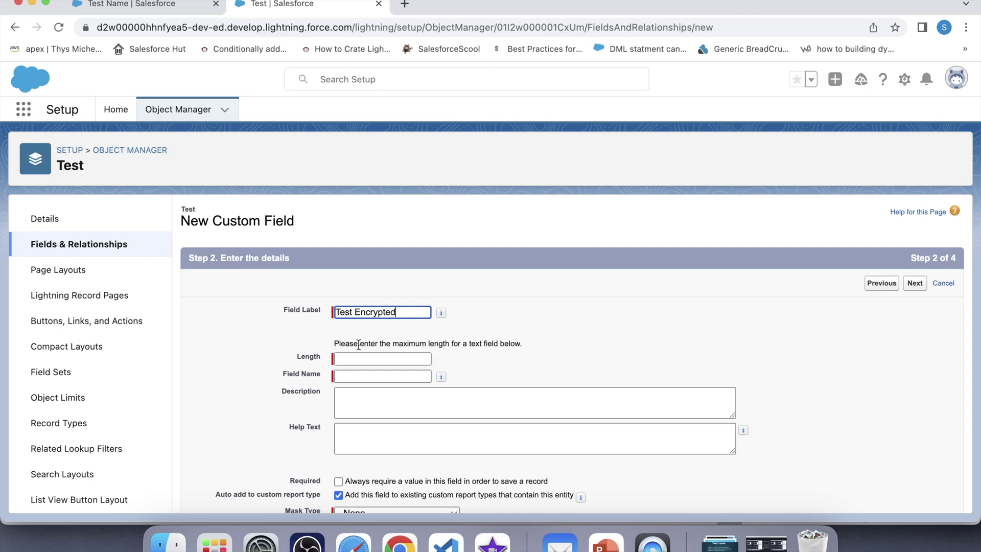
{"action": "left_click", "coordinate": [359, 357]}
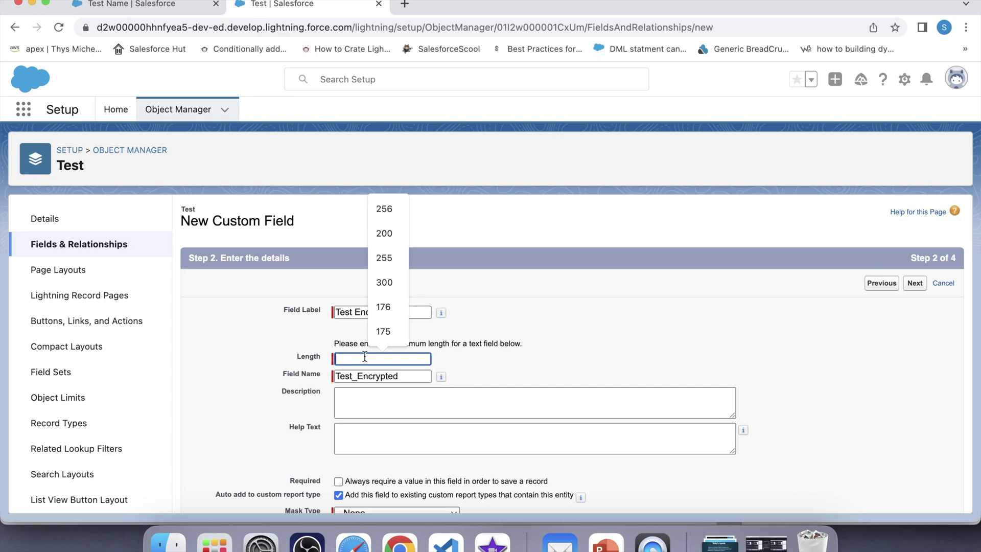
{"action": "type", "text": "150"}
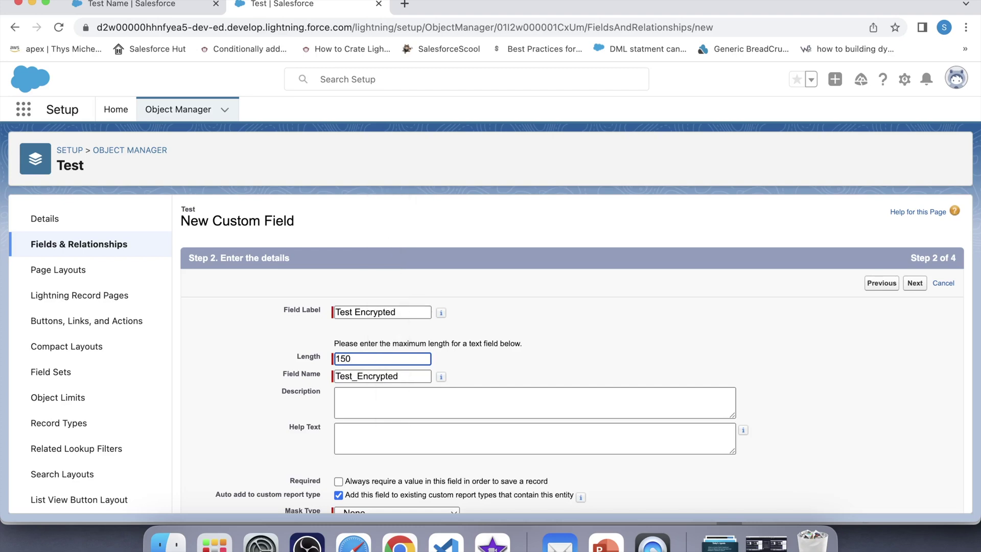
{"action": "scroll", "coordinate": [412, 409], "scroll_direction": "down", "scroll_amount": 3}
Step: Set the mask type to Last Four Characters Clear with X as the mask character
{"action": "left_click", "coordinate": [428, 434]}
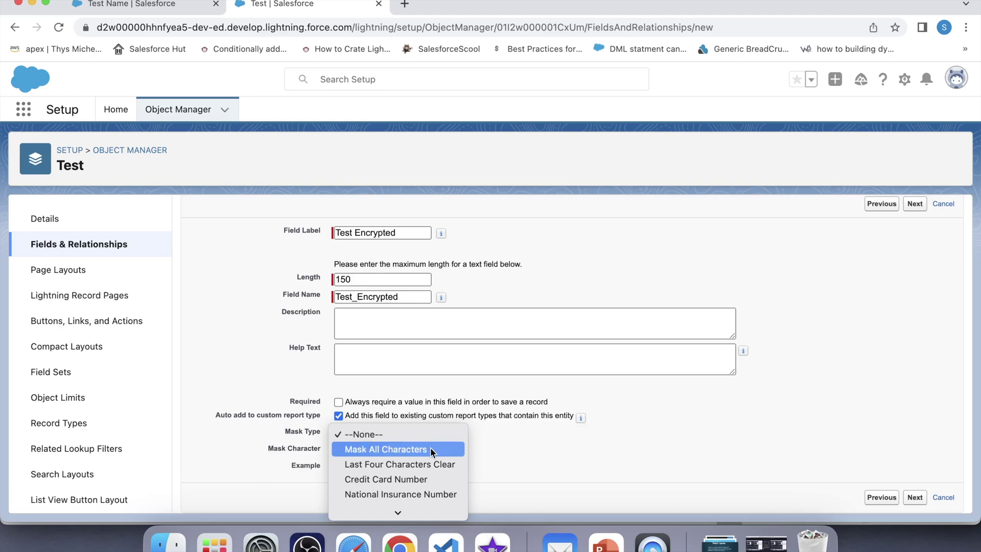
{"action": "left_click", "coordinate": [430, 463]}
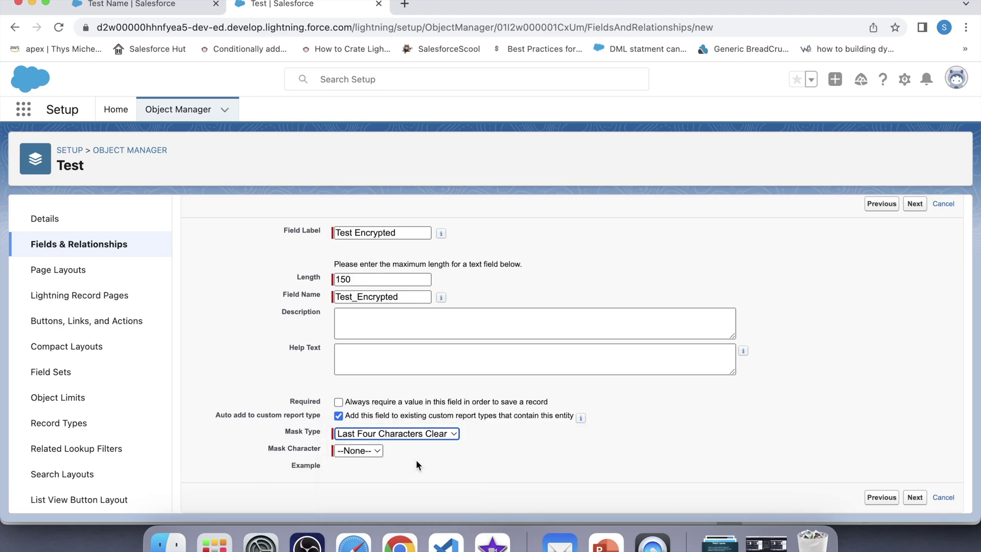
{"action": "left_click", "coordinate": [369, 453]}
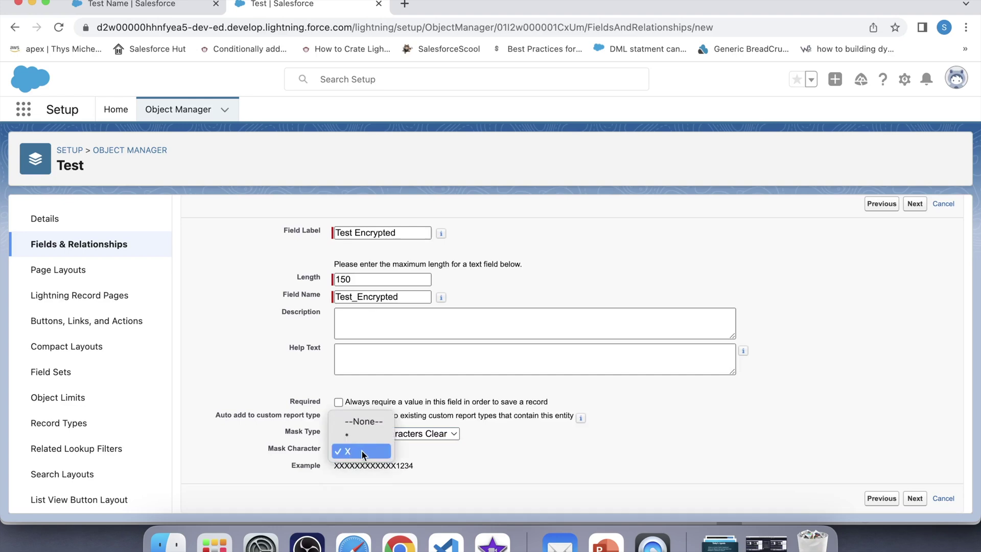
{"action": "left_click", "coordinate": [413, 464]}
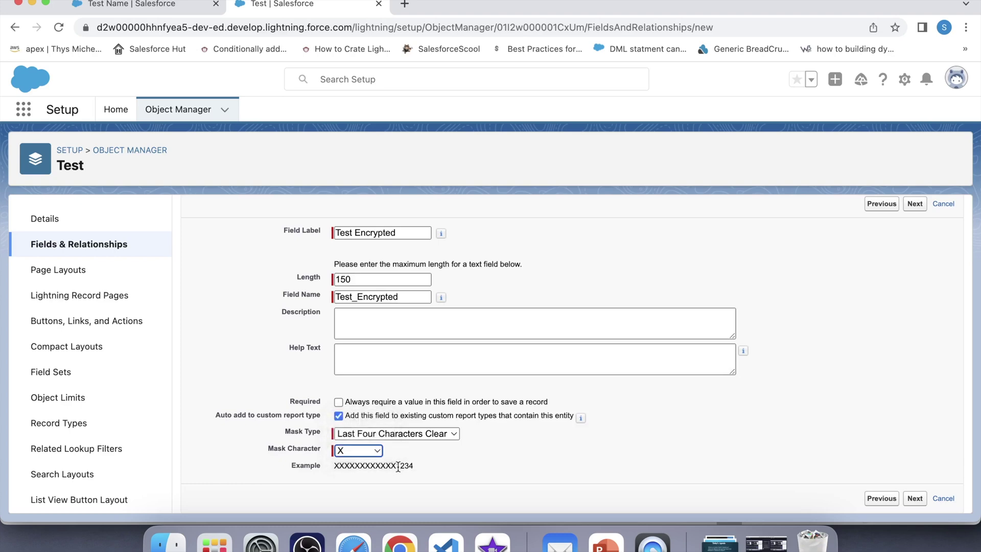
{"action": "left_click", "coordinate": [373, 451]}
{"action": "left_click", "coordinate": [362, 435]}
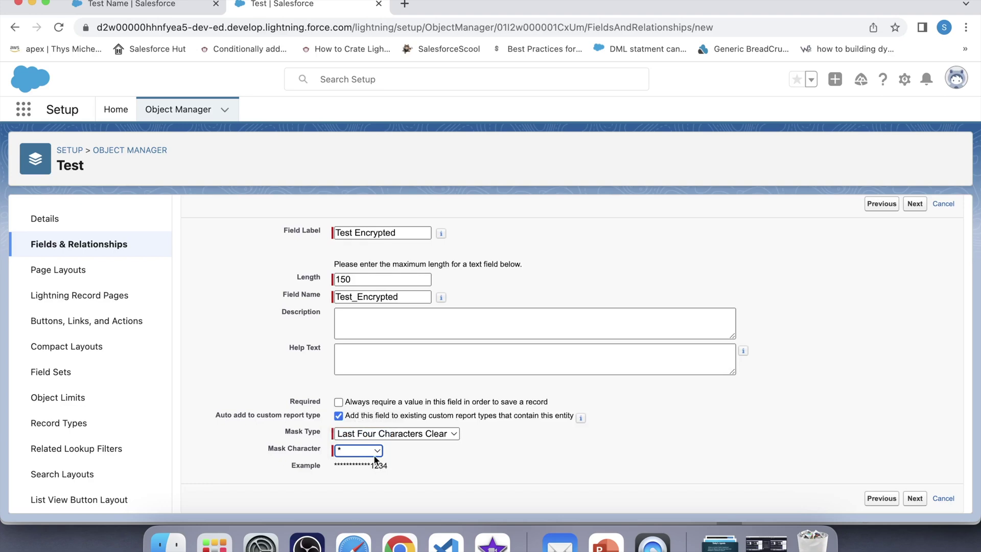
{"action": "left_click", "coordinate": [373, 454]}
{"action": "left_click", "coordinate": [370, 466]}
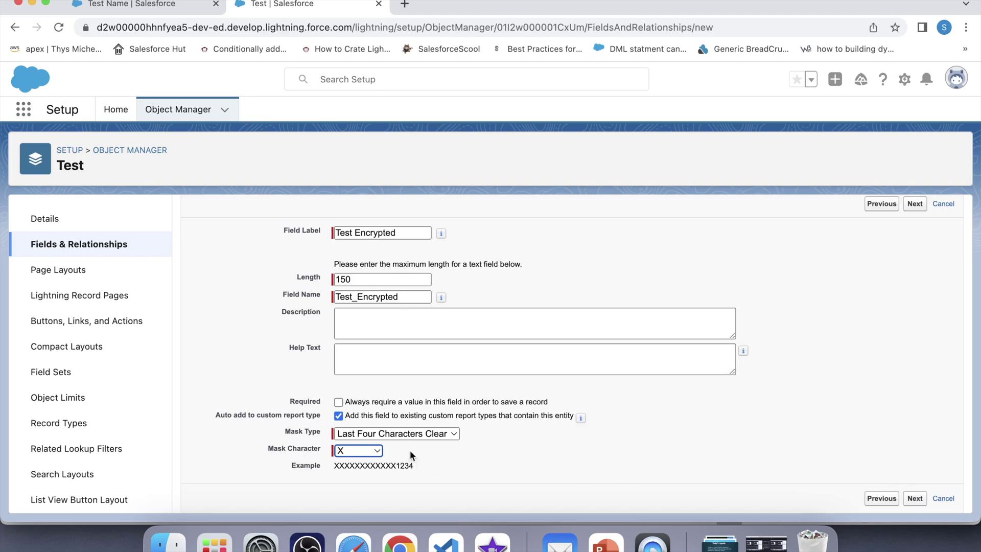
Step: Save Test Encrypted with default security and layouts, then show the recently viewed Tests
{"action": "left_click", "coordinate": [911, 507]}
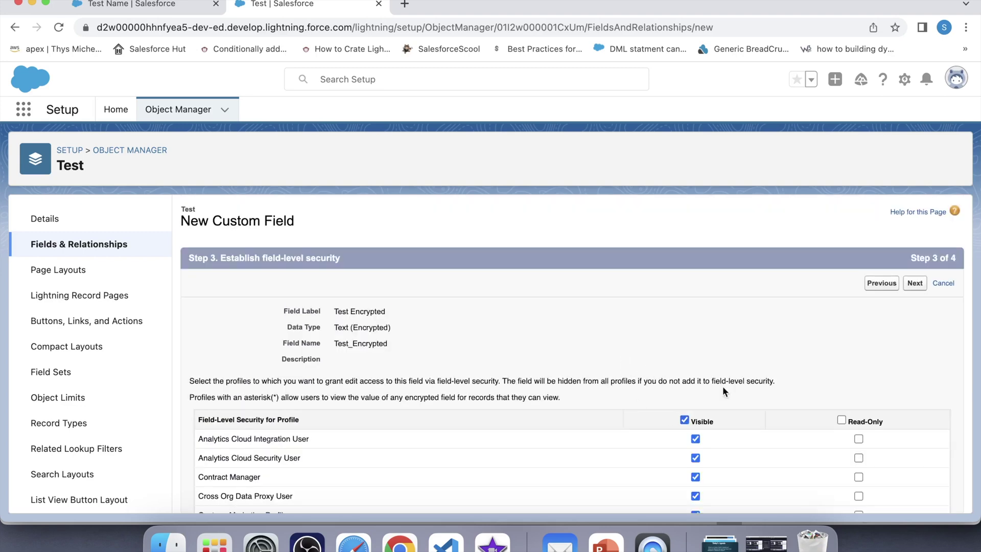
{"action": "left_click", "coordinate": [914, 285]}
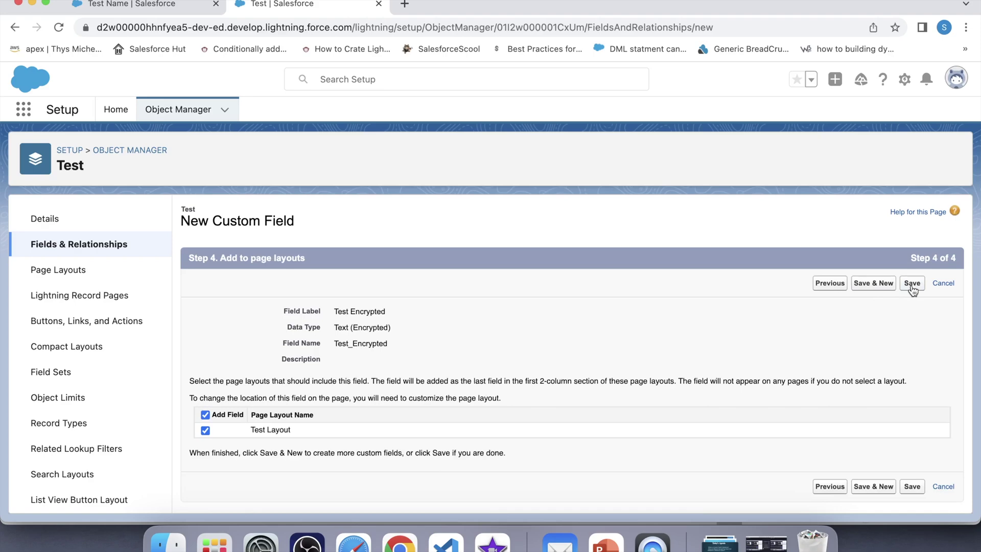
{"action": "left_click", "coordinate": [912, 284]}
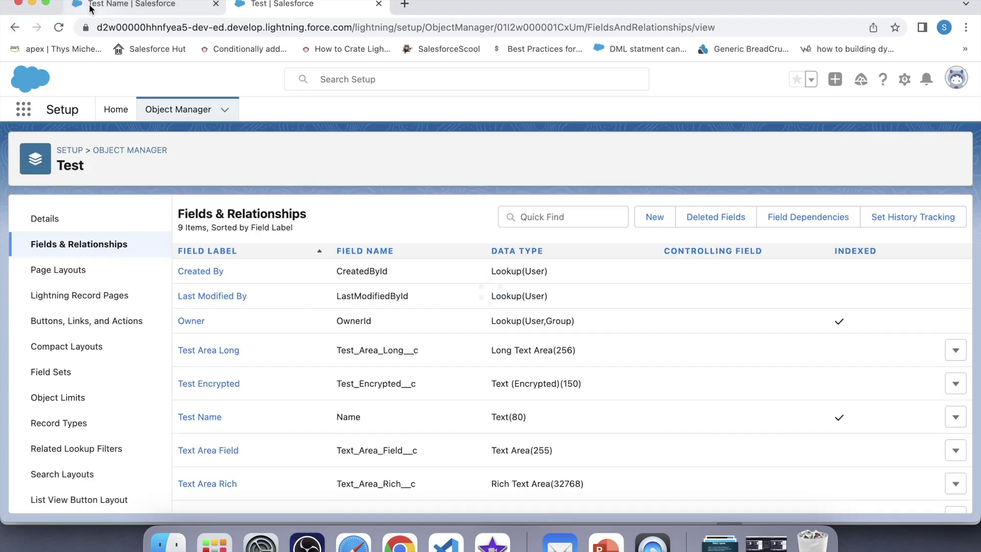
{"action": "left_click", "coordinate": [96, 7]}
{"action": "left_click", "coordinate": [833, 109]}
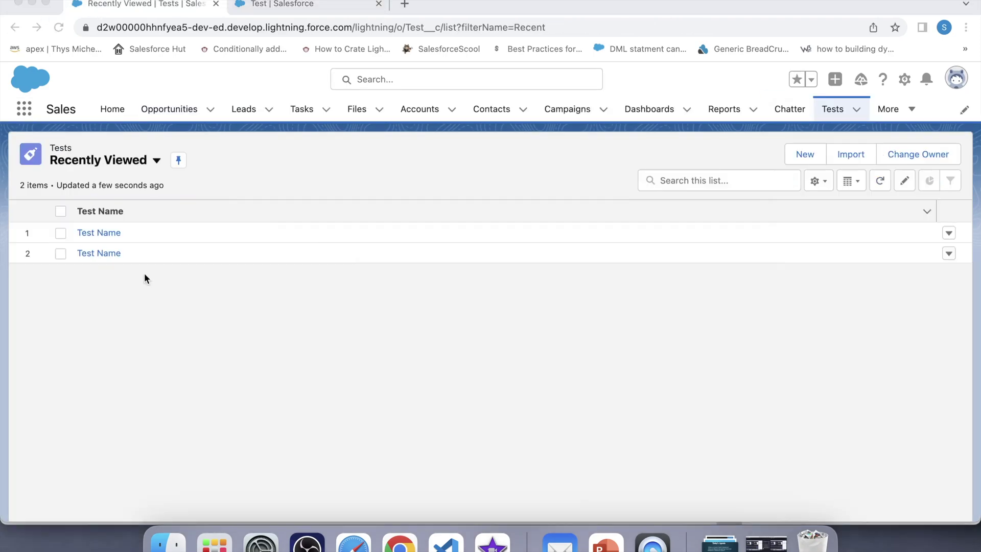
{"action": "left_click", "coordinate": [805, 155]}
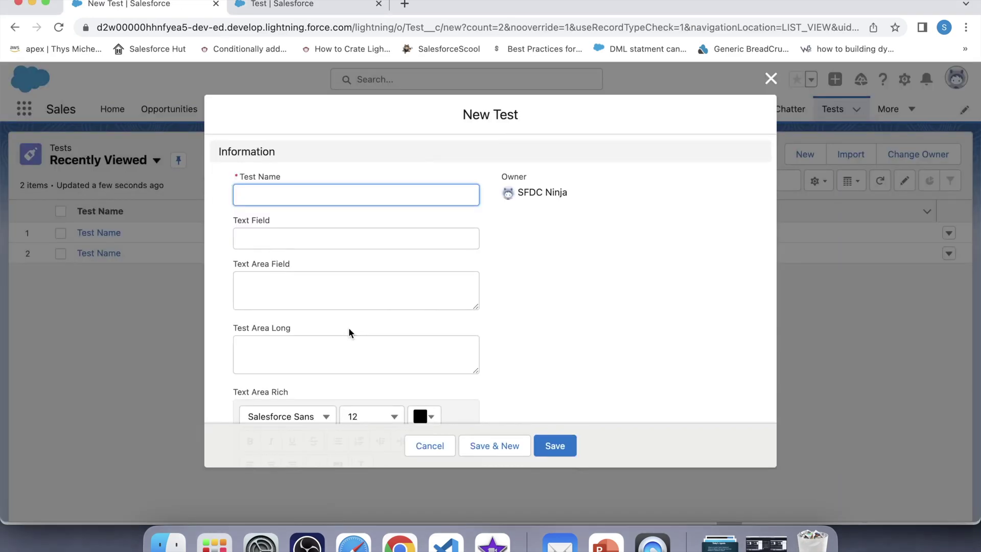
{"action": "type", "text": "Test Test"}
{"action": "key", "text": "BackSpace"}
{"action": "key", "text": "BackSpace"}
{"action": "type", "text": "123"}
{"action": "scroll", "coordinate": [349, 333], "scroll_direction": "down", "scroll_amount": 5}
{"action": "left_click", "coordinate": [358, 393]}
{"action": "type", "text": "99999999999"}
{"action": "left_click", "coordinate": [560, 446]}
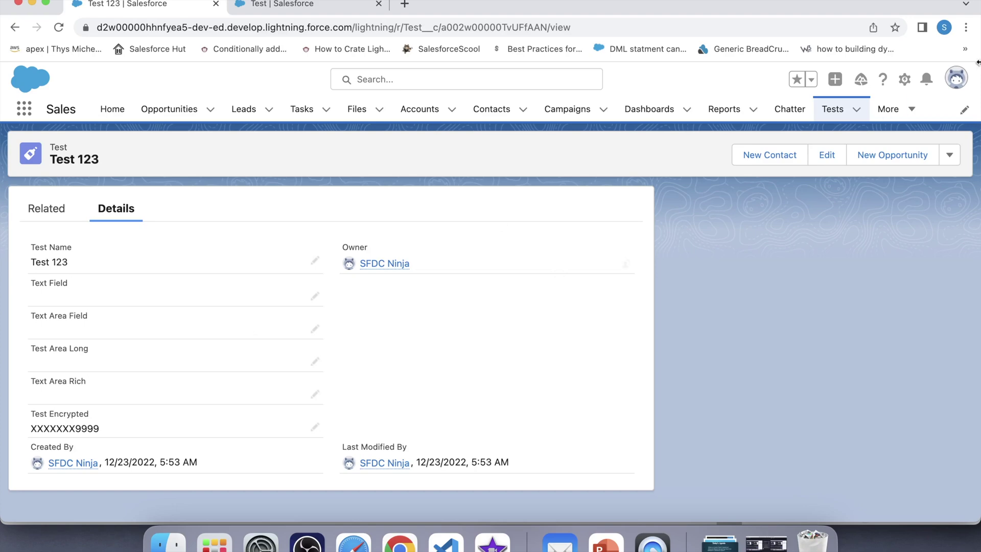
{"action": "left_click", "coordinate": [905, 79]}
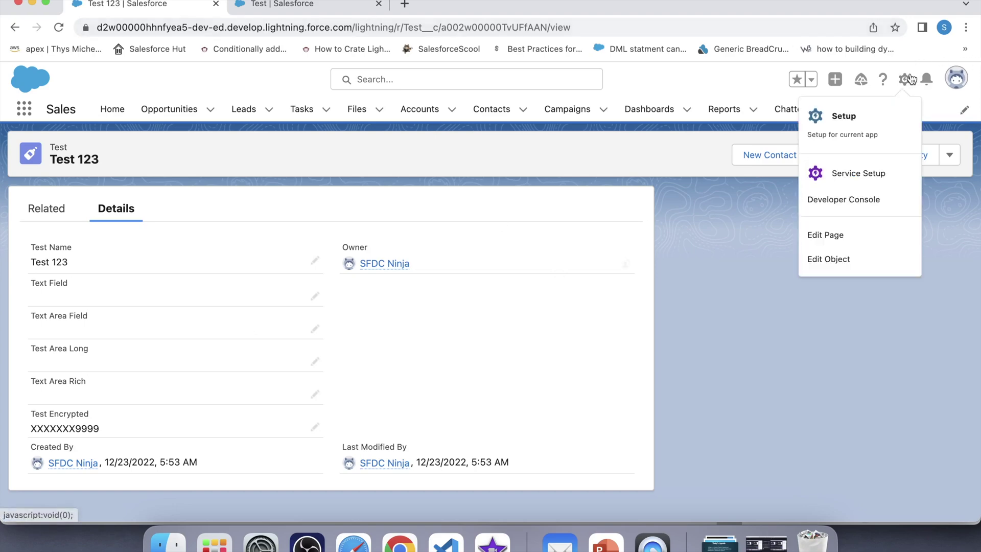
Step: Open Setup, find Permission Sets via Quick Find 'permiss', and start a new permission set
{"action": "left_click", "coordinate": [851, 134]}
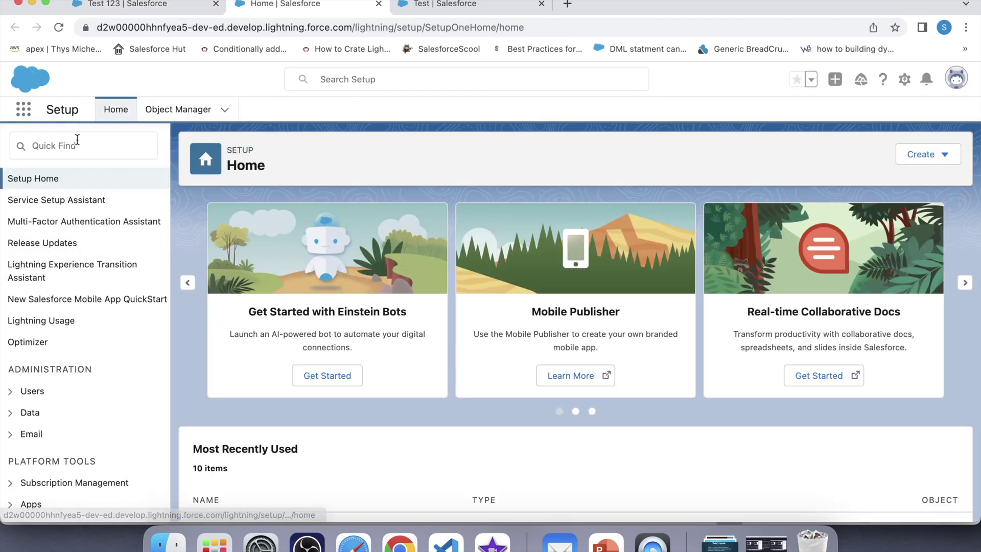
{"action": "left_click", "coordinate": [77, 142]}
{"action": "type", "text": "permiss"}
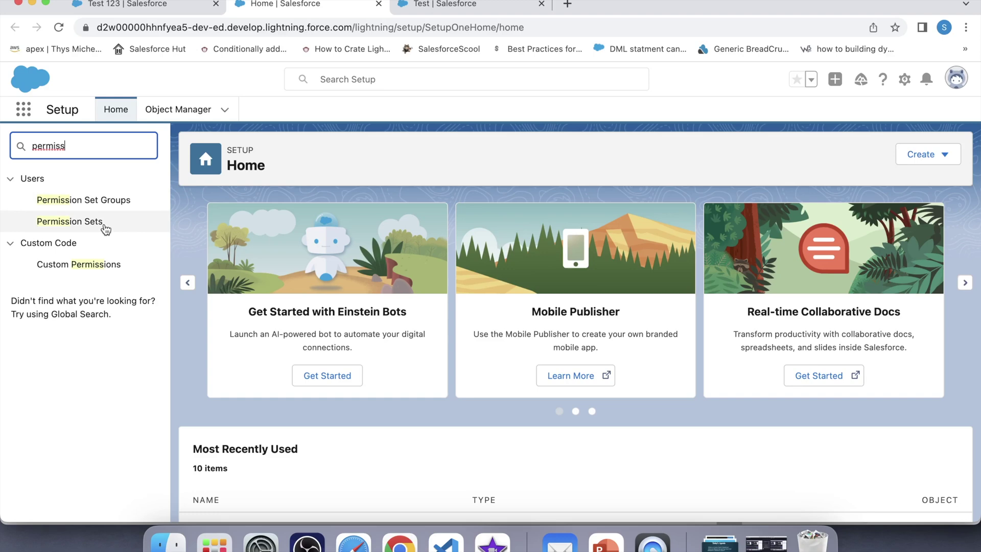
{"action": "left_click", "coordinate": [93, 228]}
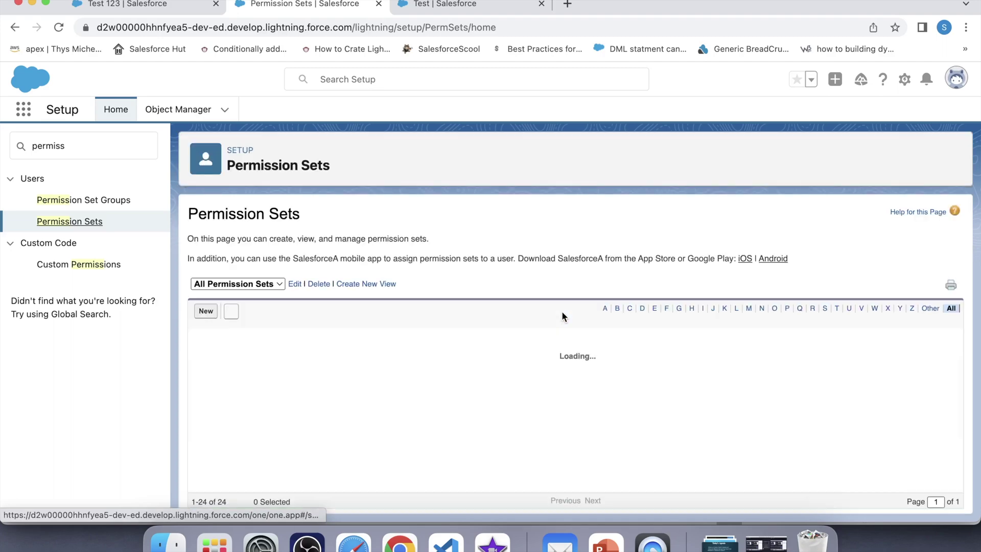
{"action": "left_click", "coordinate": [205, 312]}
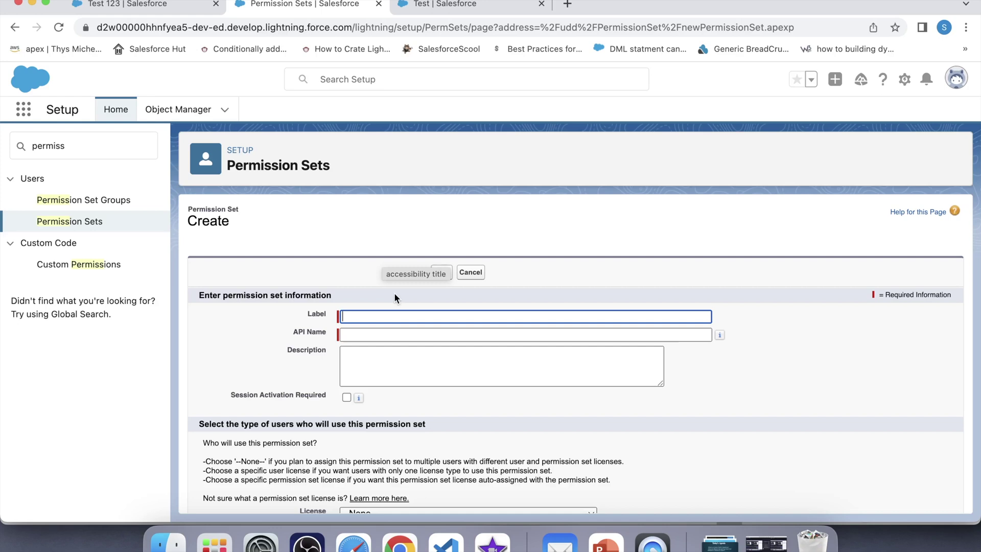
Step: Save permission set 'Encrypt Permission' (API name Encrypt_Permission) with the Salesforce license
{"action": "type", "text": "Encrypt Permission"}
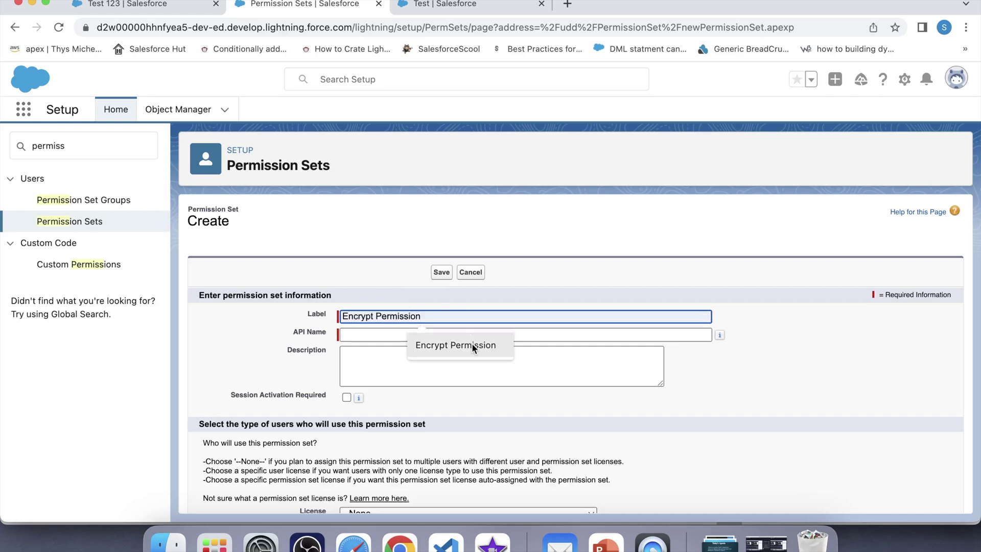
{"action": "left_click", "coordinate": [471, 343]}
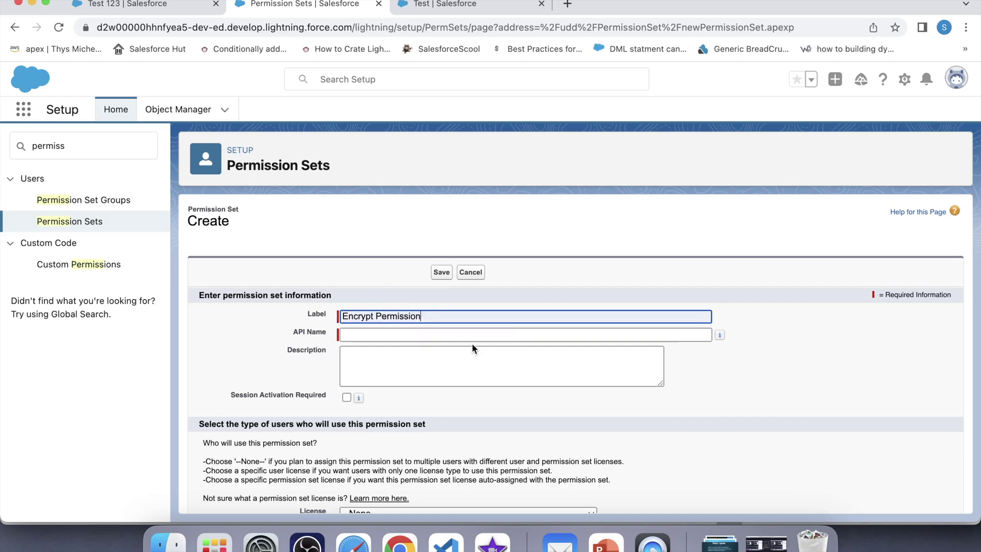
{"action": "left_click", "coordinate": [431, 333]}
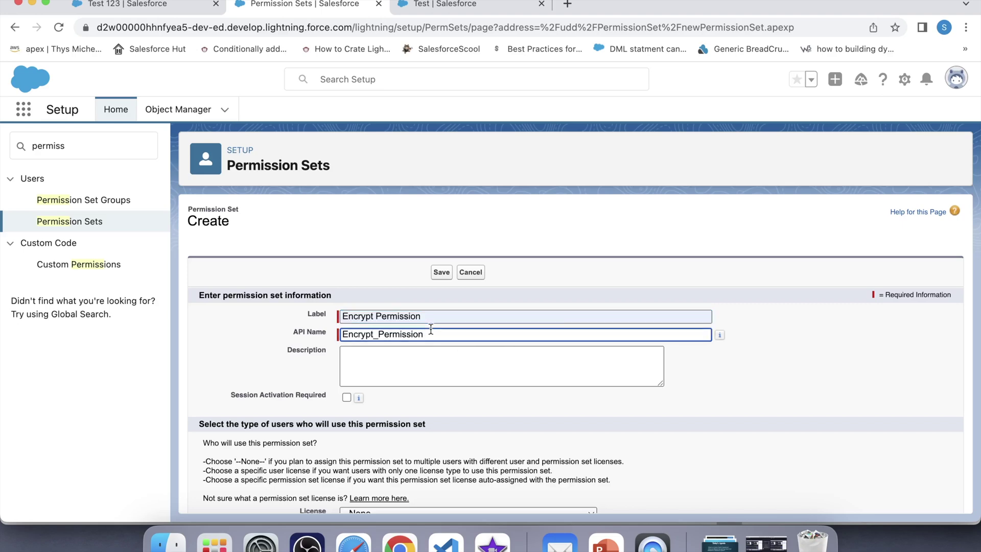
{"action": "scroll", "coordinate": [430, 329], "scroll_direction": "down", "scroll_amount": 2}
{"action": "left_click", "coordinate": [446, 456]}
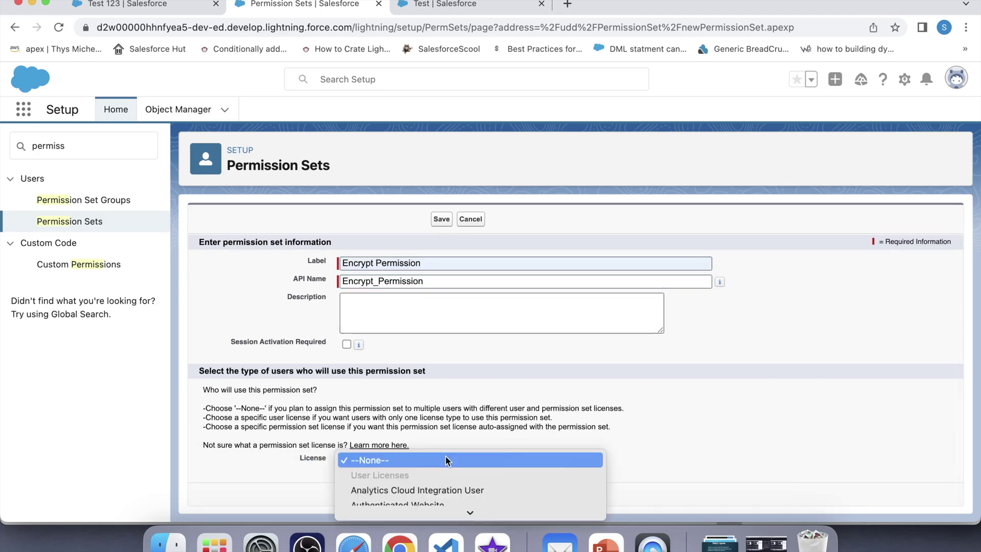
{"action": "scroll", "coordinate": [444, 474], "scroll_direction": "down", "scroll_amount": 5}
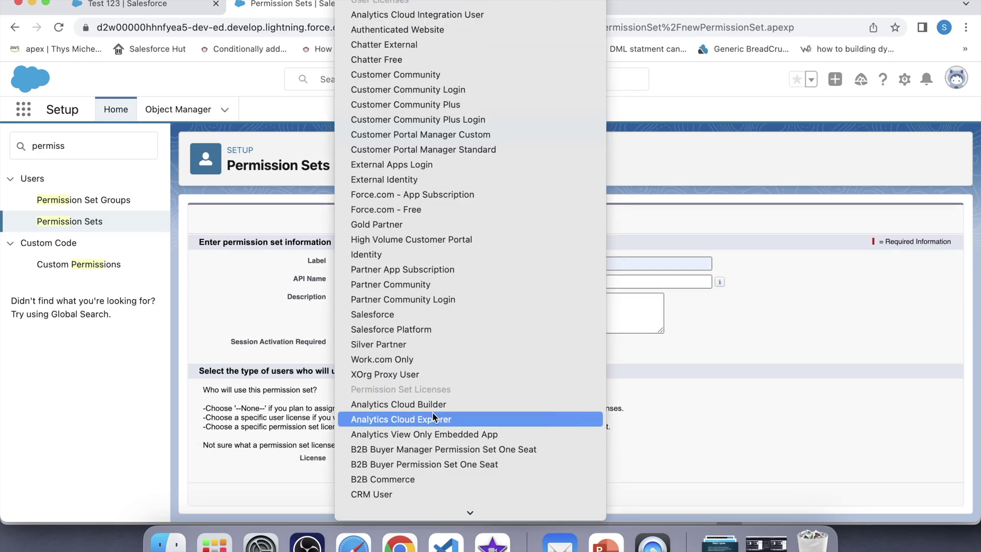
{"action": "left_click", "coordinate": [372, 314]}
{"action": "left_click", "coordinate": [442, 494]}
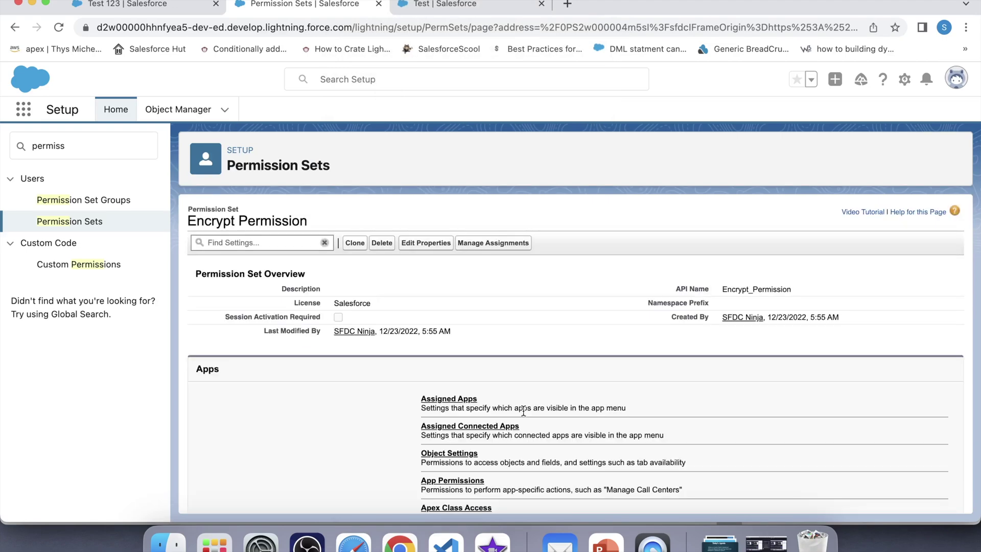
Step: Edit Encrypt Permission's System Permissions and search the page for View Encrypted Data
{"action": "scroll", "coordinate": [523, 410], "scroll_direction": "down", "scroll_amount": 5}
{"action": "scroll", "coordinate": [523, 408], "scroll_direction": "down", "scroll_amount": 5}
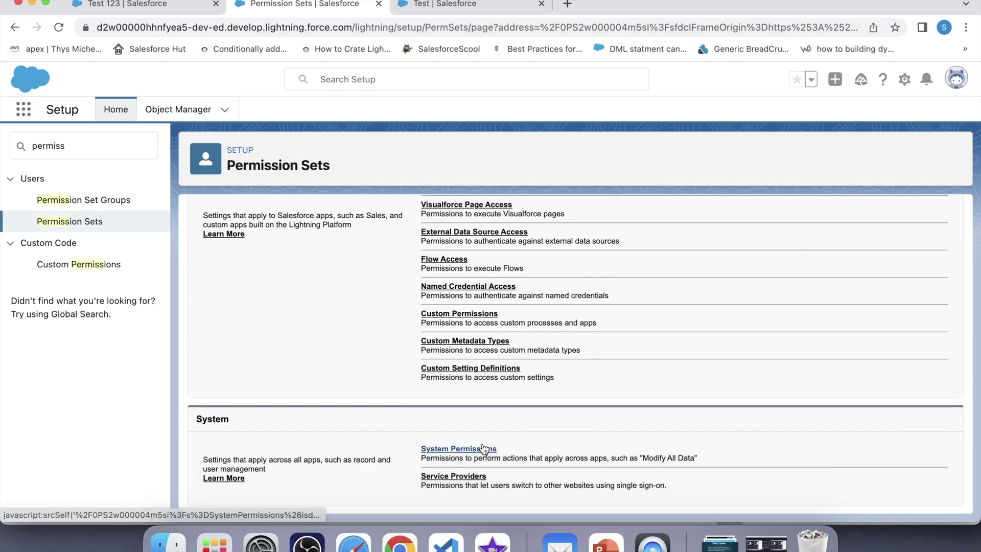
{"action": "left_click", "coordinate": [468, 451]}
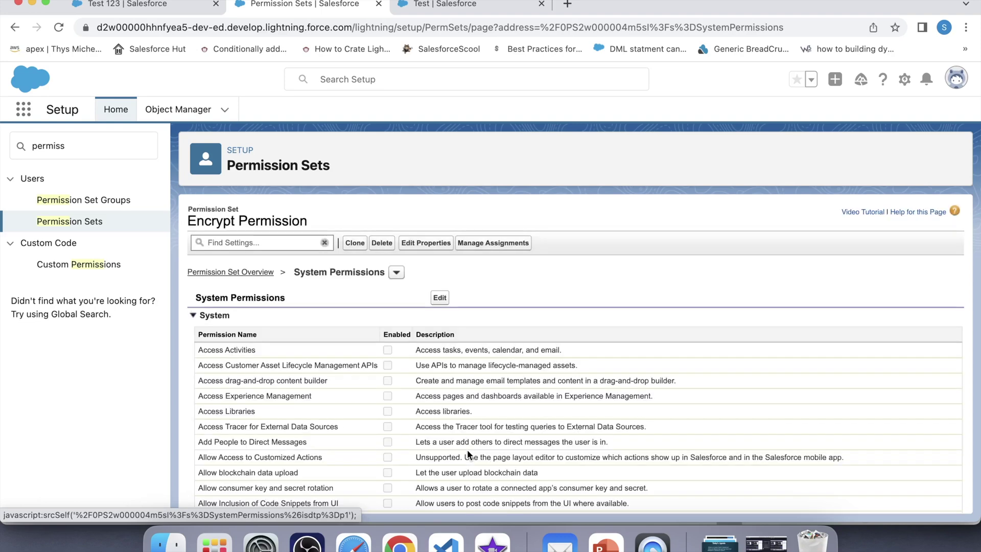
{"action": "left_click", "coordinate": [443, 301]}
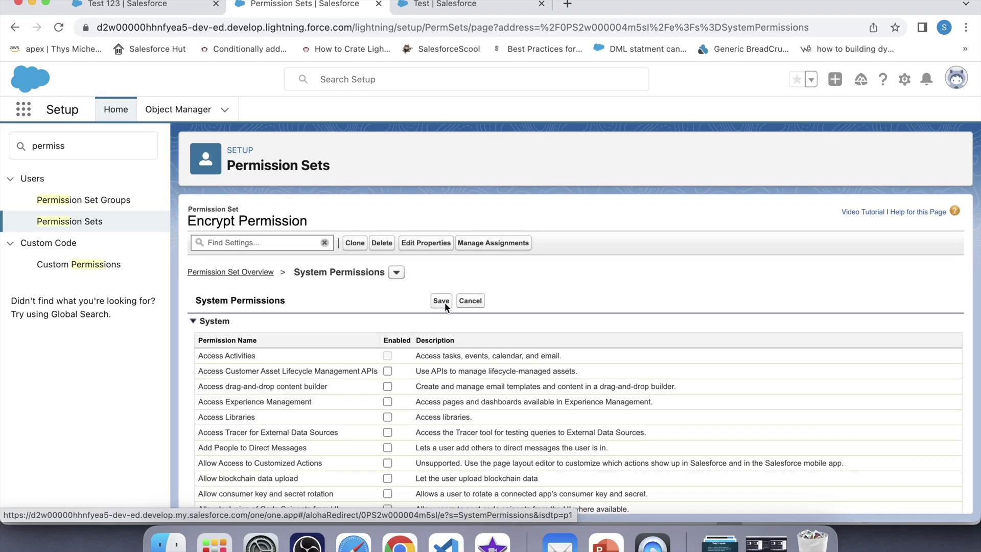
{"action": "key", "text": "cmd+f"}
{"action": "type", "text": "View En"}
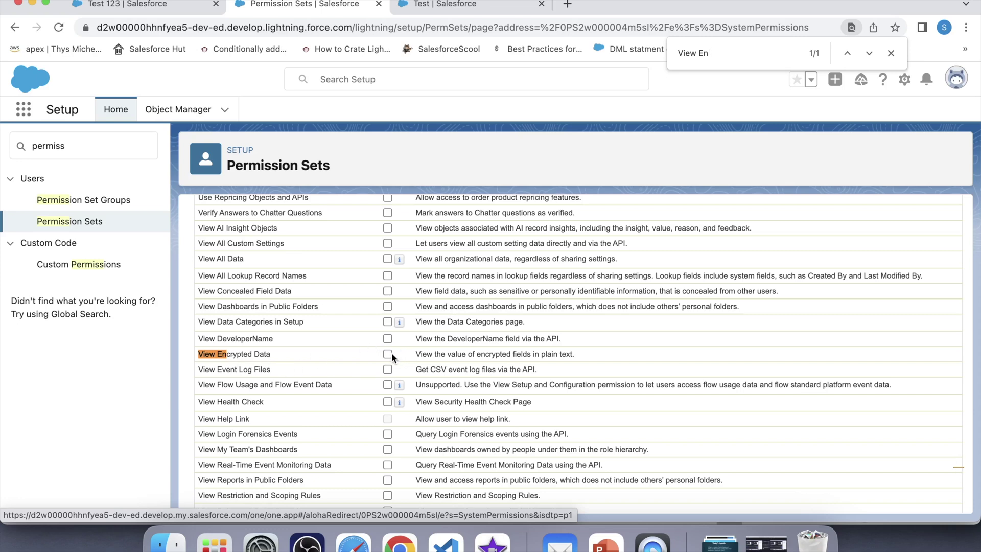
Step: Enable View Encrypted Data and save the system permissions, confirming the save dialog
{"action": "scroll", "coordinate": [391, 354], "scroll_direction": "down", "scroll_amount": 5}
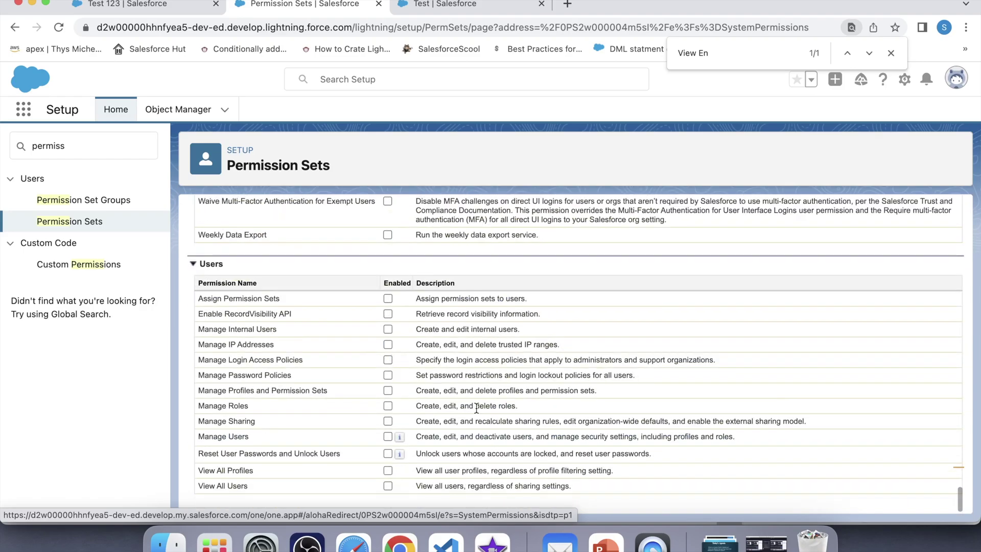
{"action": "scroll", "coordinate": [477, 408], "scroll_direction": "up", "scroll_amount": 10}
{"action": "scroll", "coordinate": [477, 408], "scroll_direction": "down", "scroll_amount": 10}
{"action": "scroll", "coordinate": [476, 407], "scroll_direction": "up", "scroll_amount": 15}
{"action": "scroll", "coordinate": [476, 408], "scroll_direction": "up", "scroll_amount": 15}
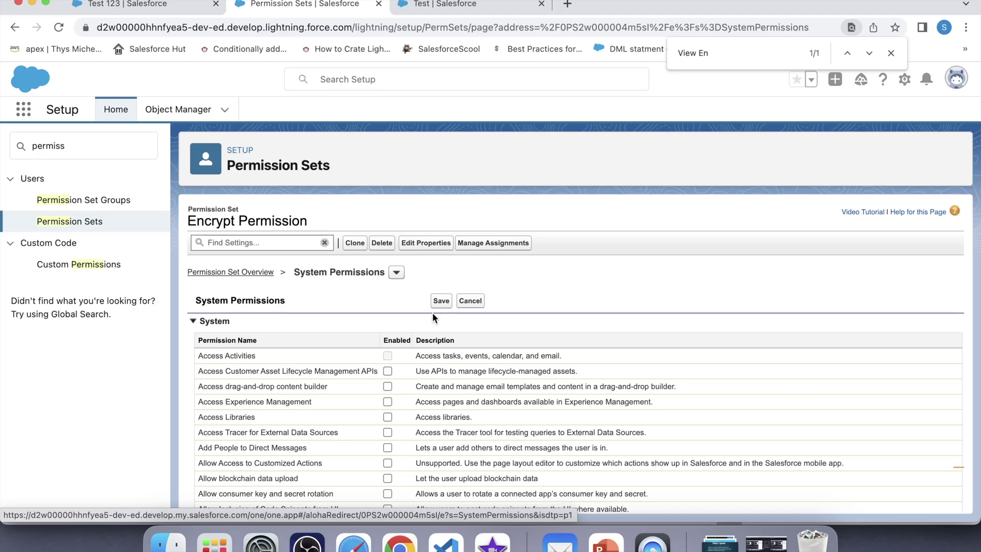
{"action": "left_click", "coordinate": [440, 302]}
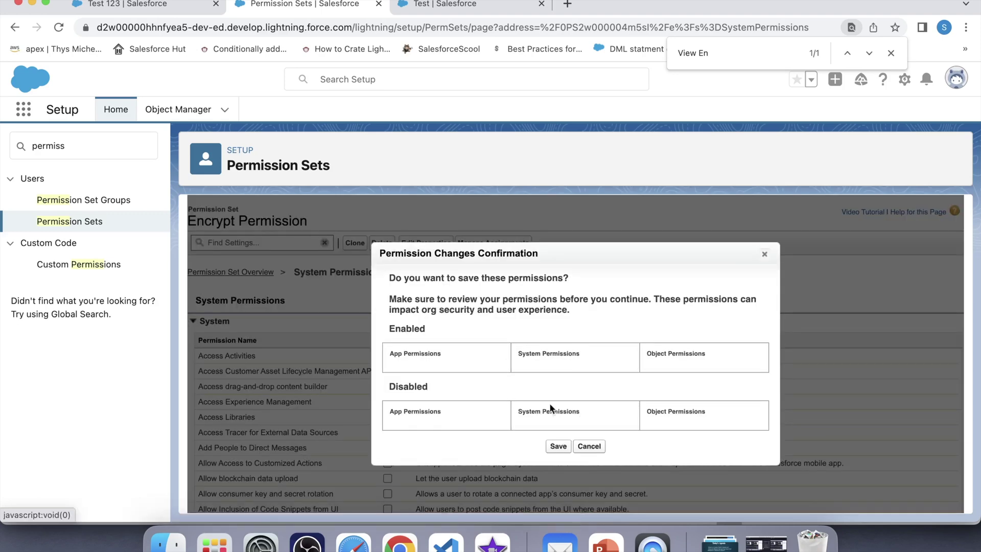
{"action": "left_click", "coordinate": [568, 447]}
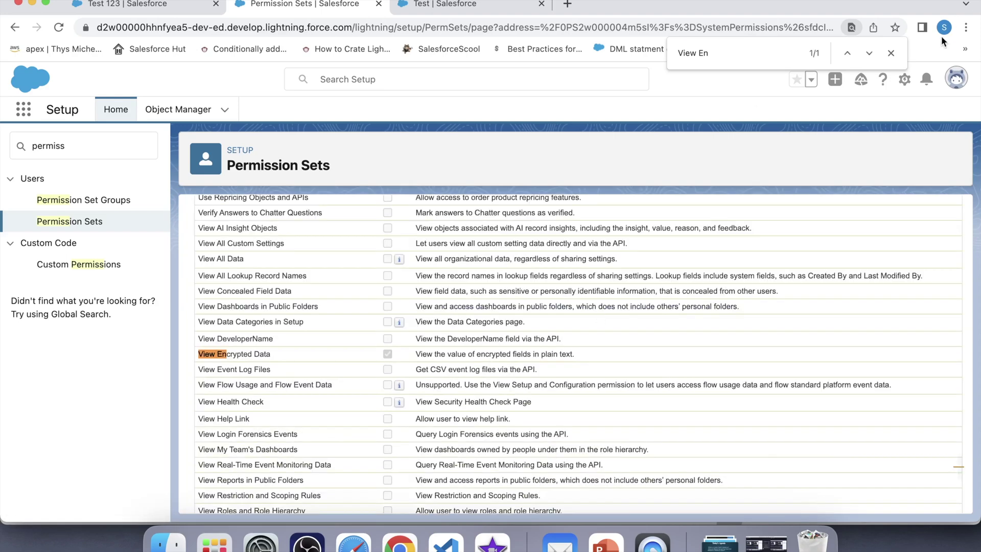
{"action": "left_click", "coordinate": [890, 53]}
{"action": "scroll", "coordinate": [719, 281], "scroll_direction": "up", "scroll_amount": 15}
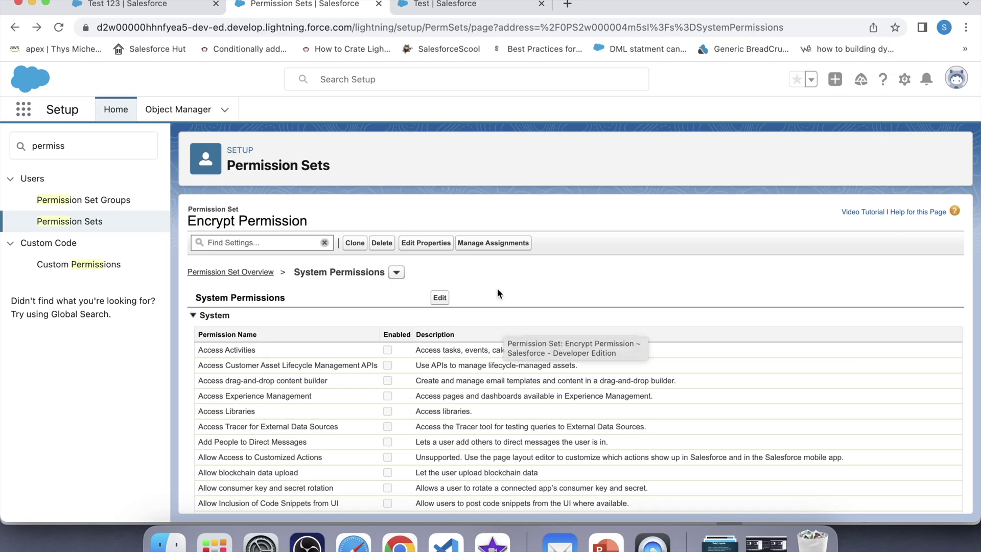
Step: Assign Encrypt Permission to the listed user, then reload the Test 123 record
{"action": "left_click", "coordinate": [501, 245]}
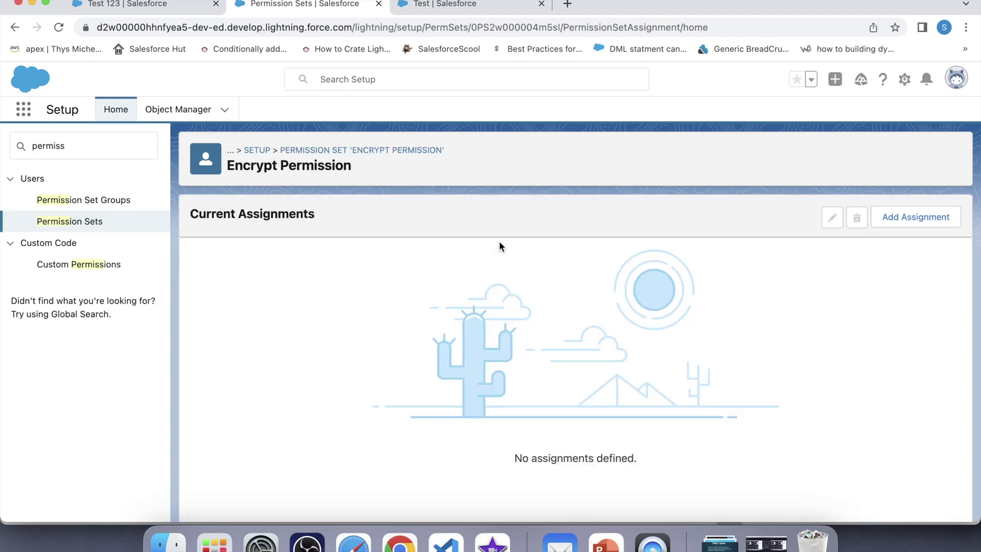
{"action": "left_click", "coordinate": [948, 231]}
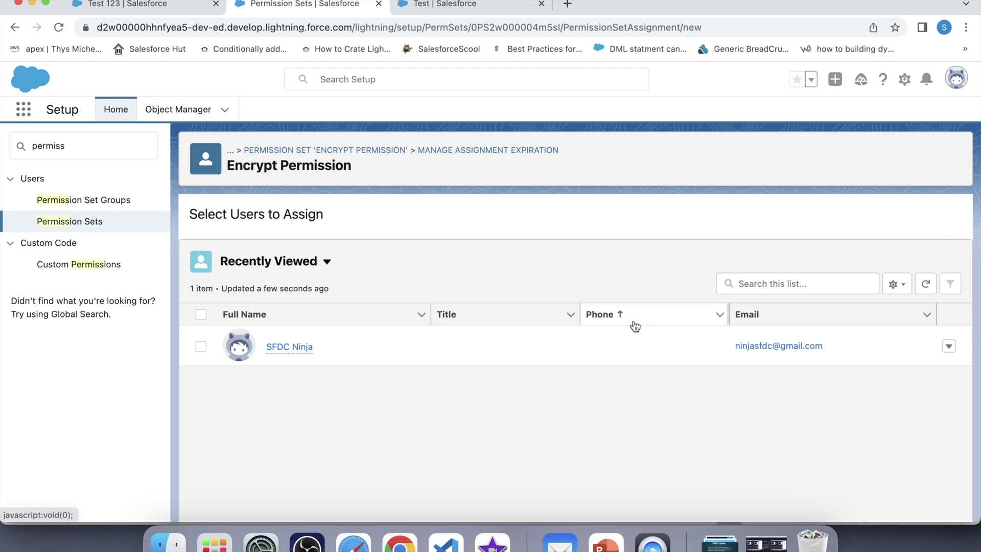
{"action": "left_click", "coordinate": [201, 347]}
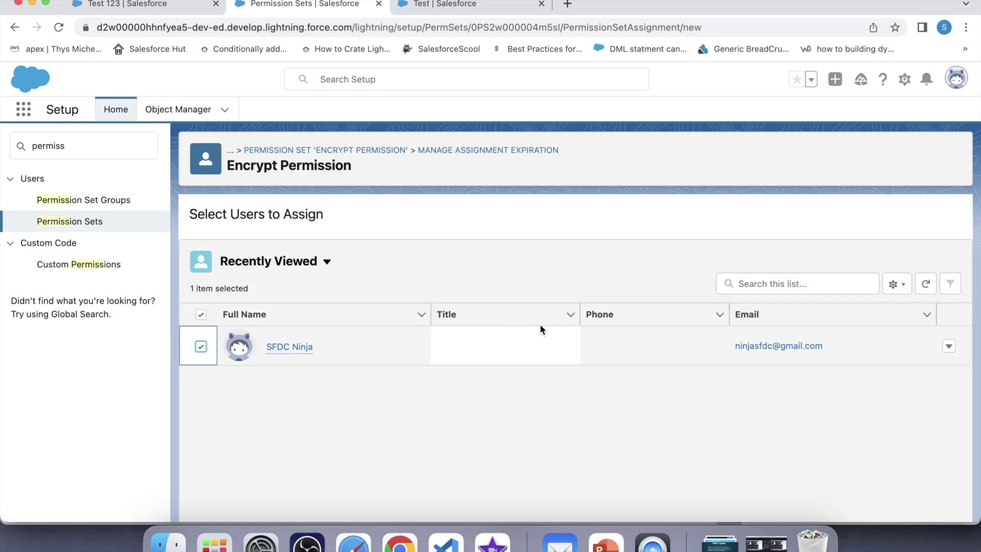
{"action": "scroll", "coordinate": [444, 309], "scroll_direction": "down", "scroll_amount": 1}
{"action": "scroll", "coordinate": [443, 307], "scroll_direction": "down", "scroll_amount": 5}
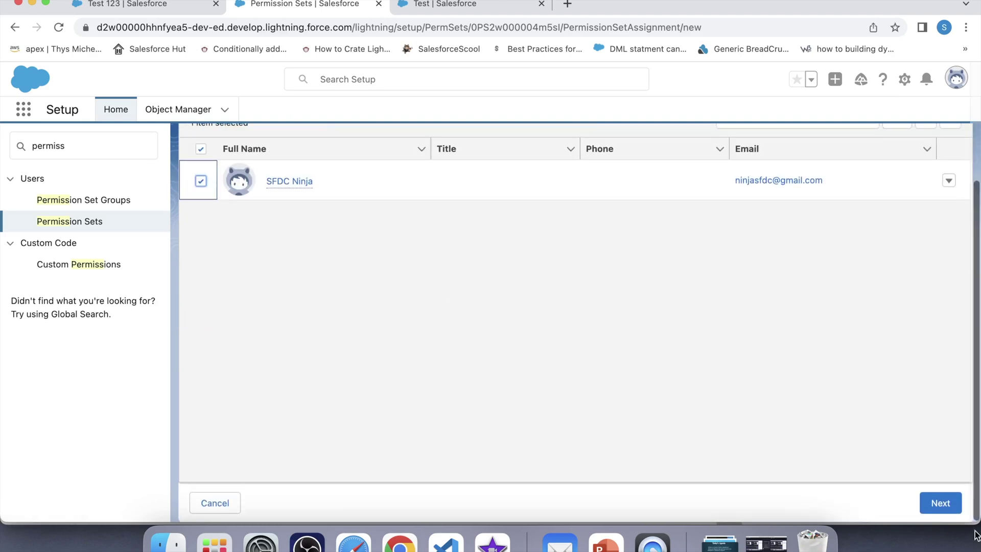
{"action": "left_click", "coordinate": [940, 504]}
{"action": "left_click", "coordinate": [940, 509]}
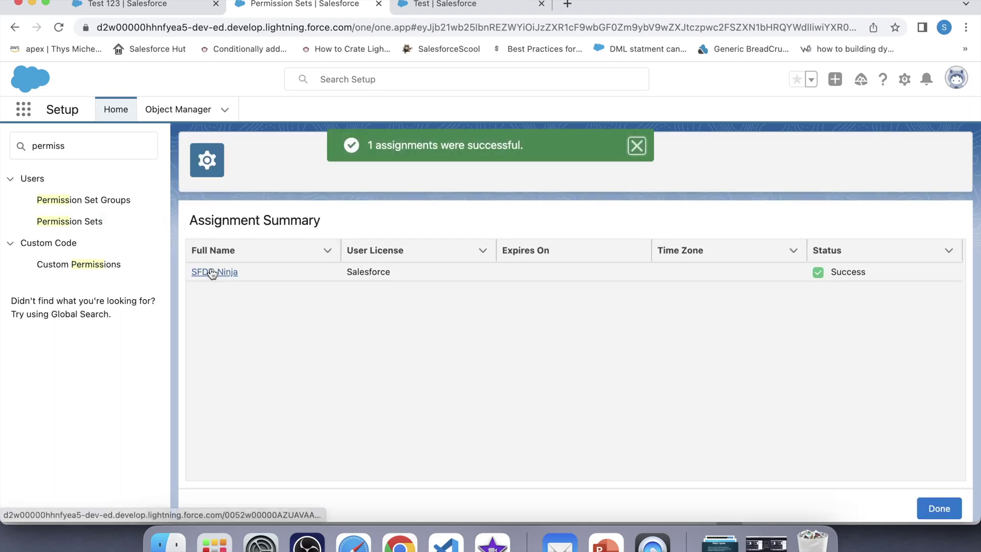
{"action": "left_click", "coordinate": [131, 4]}
{"action": "left_click", "coordinate": [59, 28]}
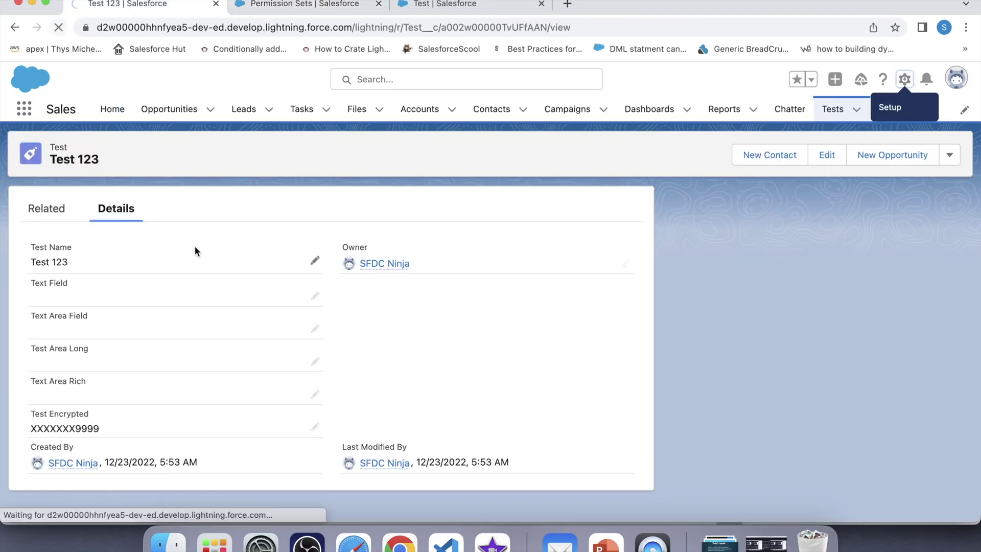